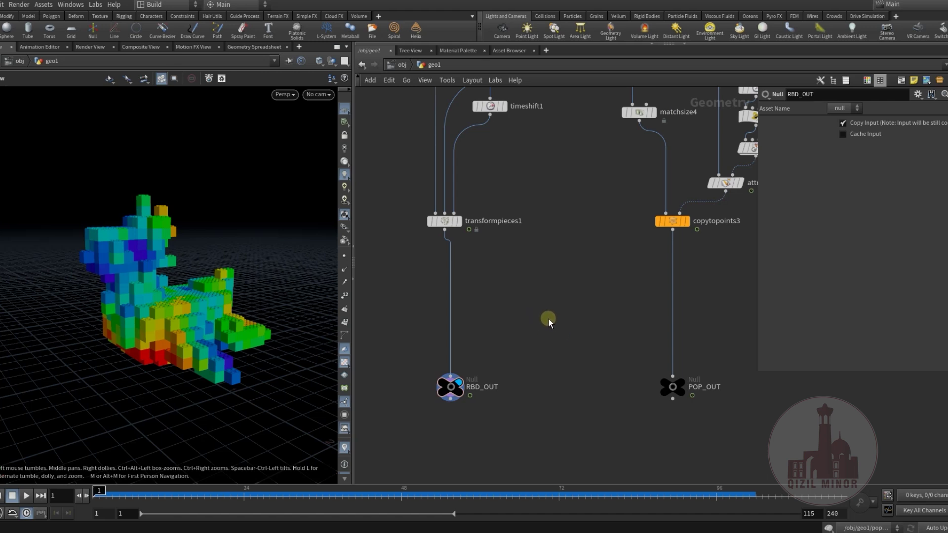
drag(170, 310, 178, 291)
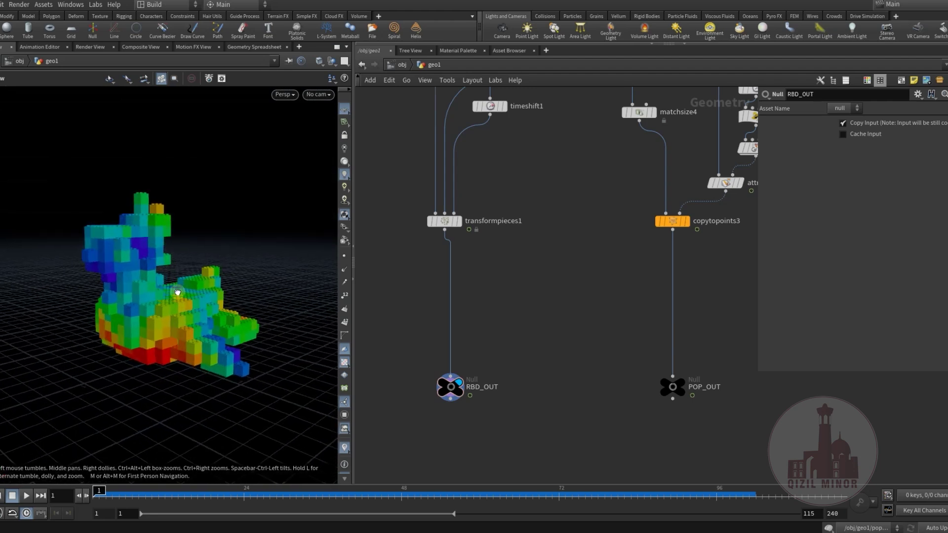
middle_drag(566, 300, 570, 306)
drag(181, 315, 154, 322)
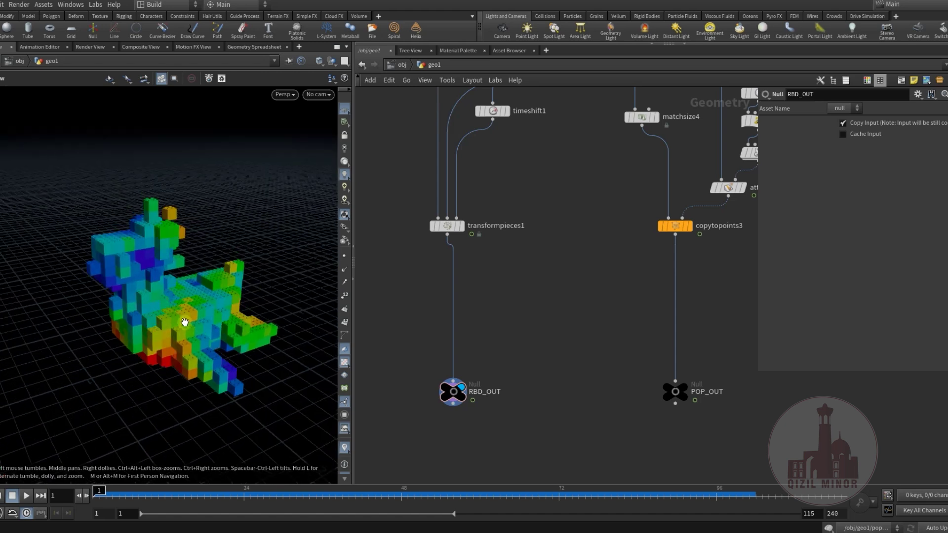
Display the SMOKE null's output and scrub the smoke simulation to frame 27.
scroll(486, 353, down, 6)
middle_drag(619, 319, 636, 327)
drag(141, 332, 165, 317)
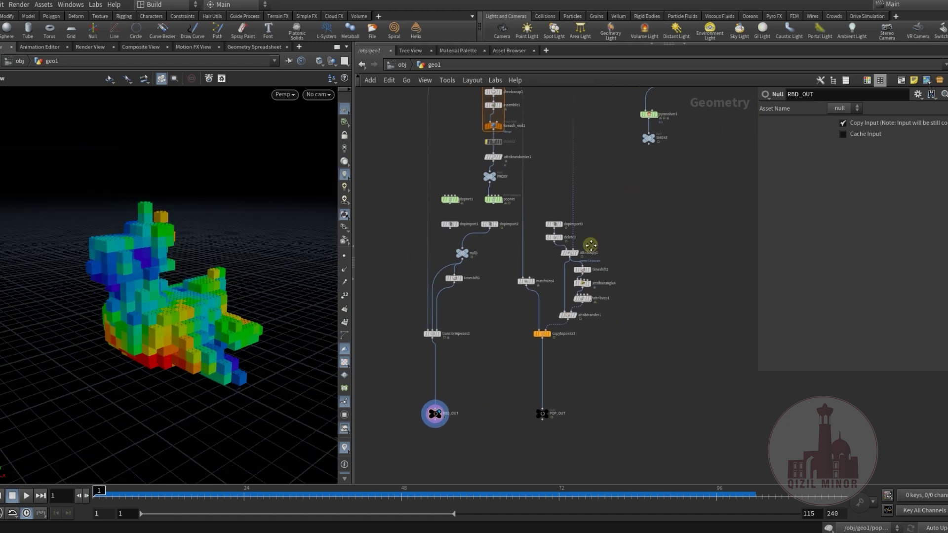
middle_drag(590, 245, 517, 374)
scroll(586, 262, up, 5)
click(582, 256)
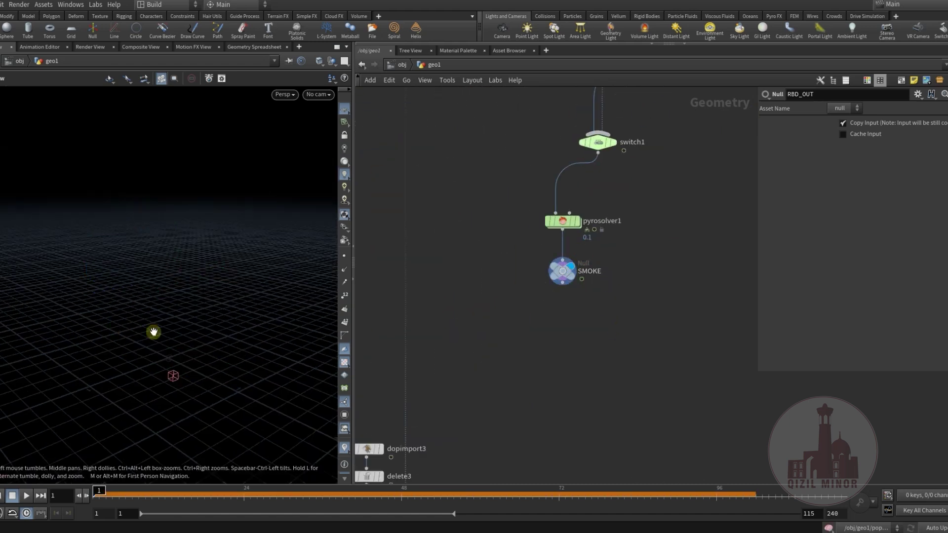
drag(128, 498, 266, 500)
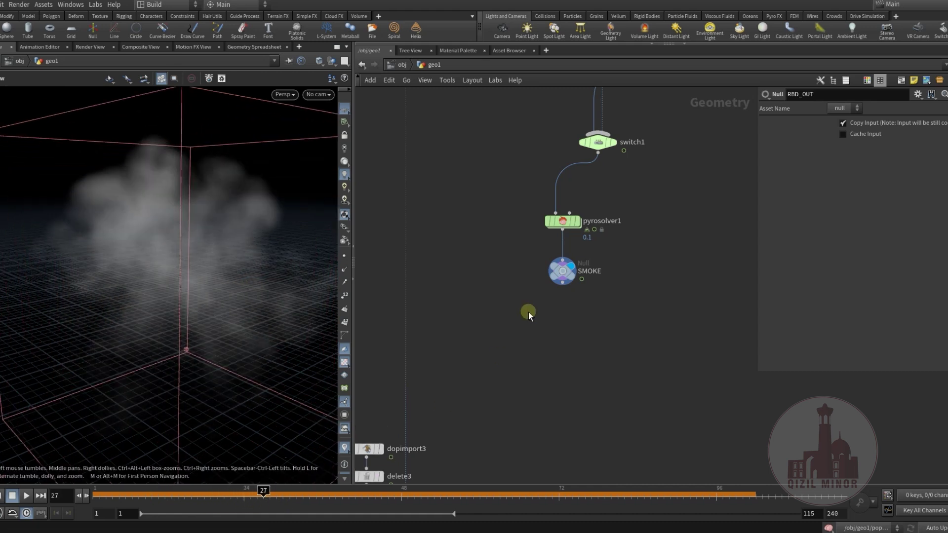
Select pyrosolver1 to view its density and flame parameters, scrub to frame 19 and show the Start Frame expression.
middle_drag(521, 257, 495, 330)
drag(482, 280, 599, 372)
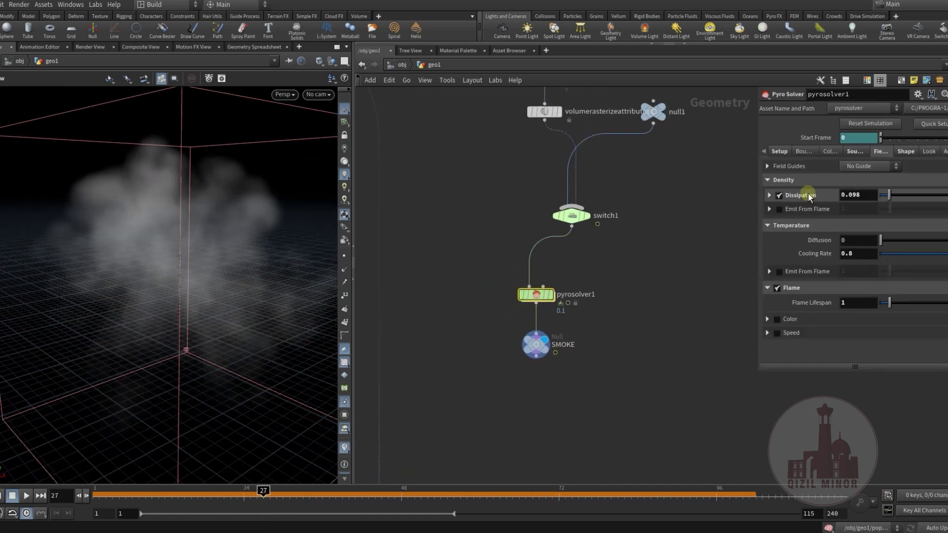
drag(175, 496, 210, 493)
click(795, 146)
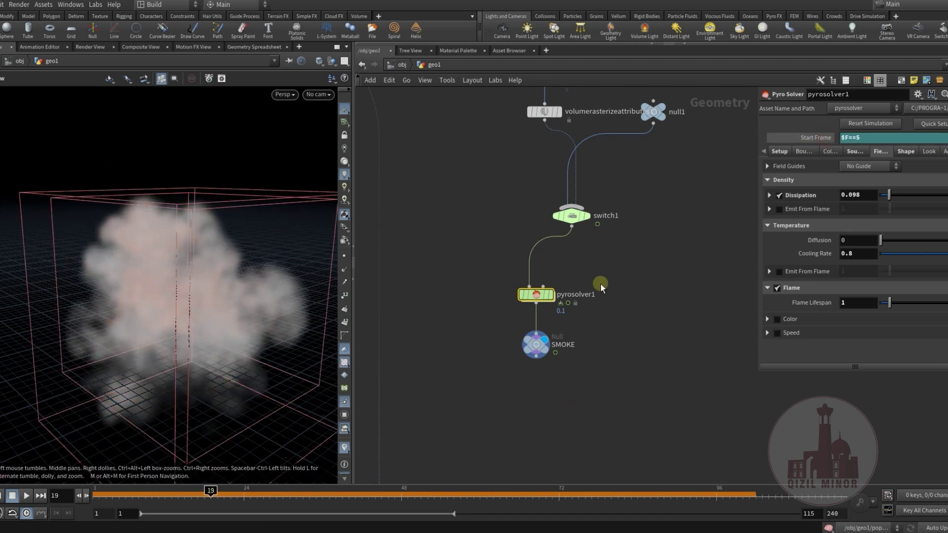
Scrub the smoke simulation from its early frames through frame 29.
middle_drag(600, 283, 583, 319)
drag(109, 498, 133, 495)
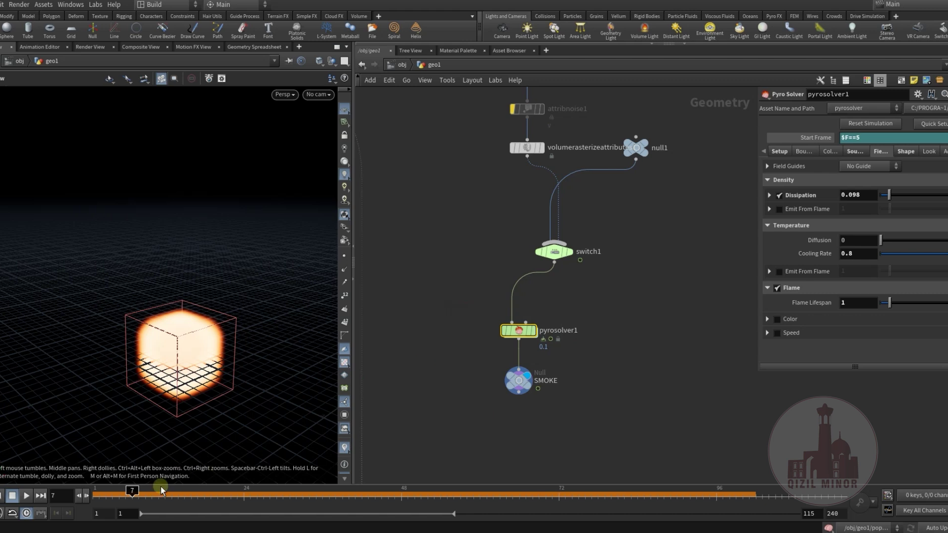
drag(95, 495, 278, 507)
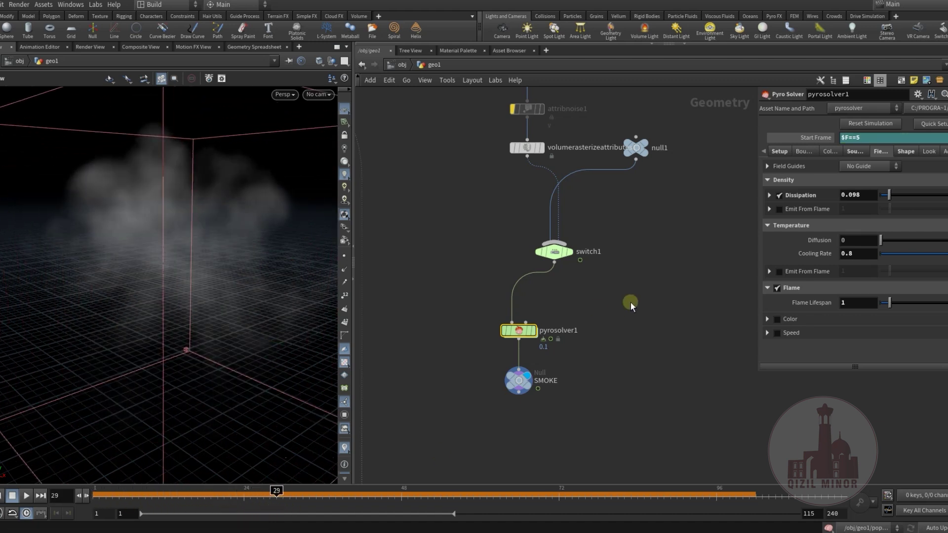
Select switch1 and scrub around its two keyframes to examine how Select Input changes with the smoke.
middle_drag(608, 289, 580, 329)
click(537, 293)
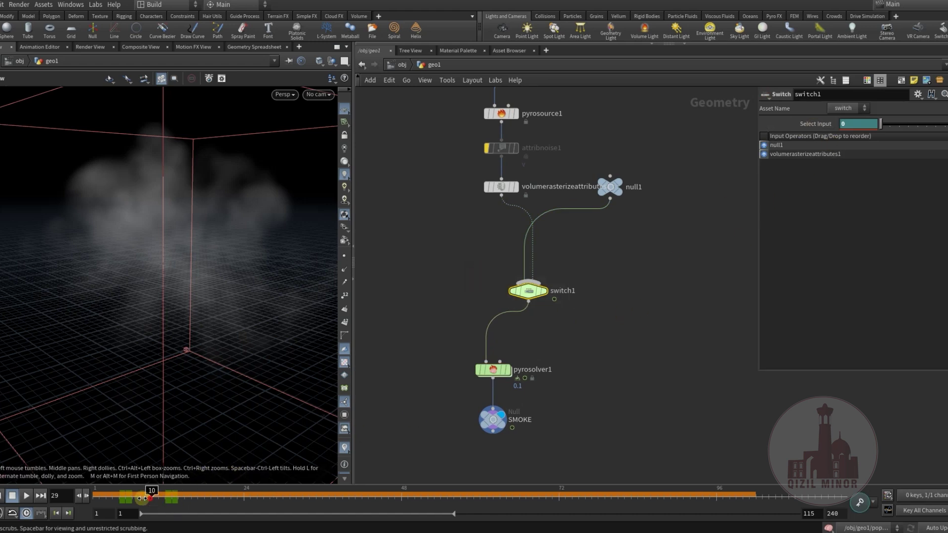
mouse_move(146, 493)
mouse_down()
mouse_move(111, 494)
mouse_move(138, 498)
mouse_up()
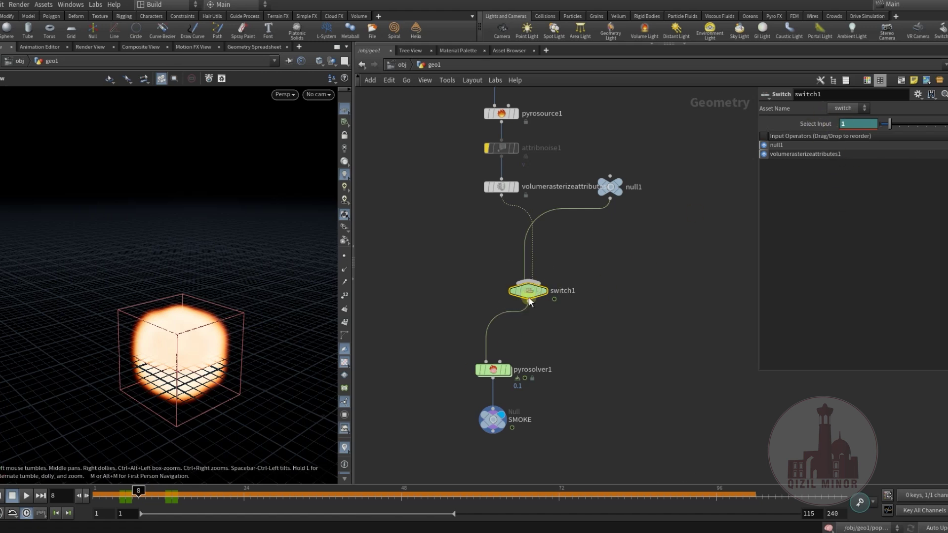
drag(116, 496, 176, 501)
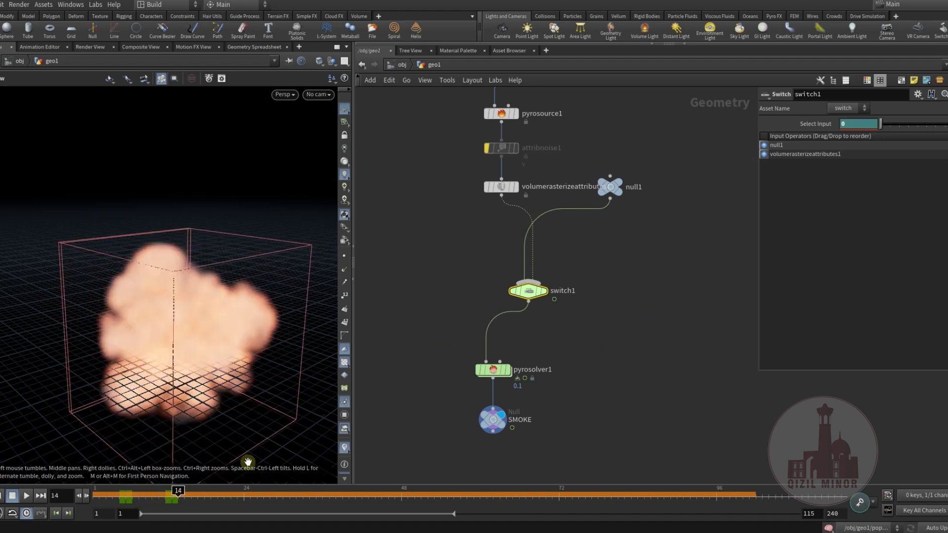
drag(130, 492, 106, 500)
Return the timeline to frame 1 and display the RBD_OUT null's output.
middle_drag(593, 365, 624, 283)
scroll(623, 283, down, 4)
middle_drag(523, 408, 633, 267)
scroll(508, 292, up, 3)
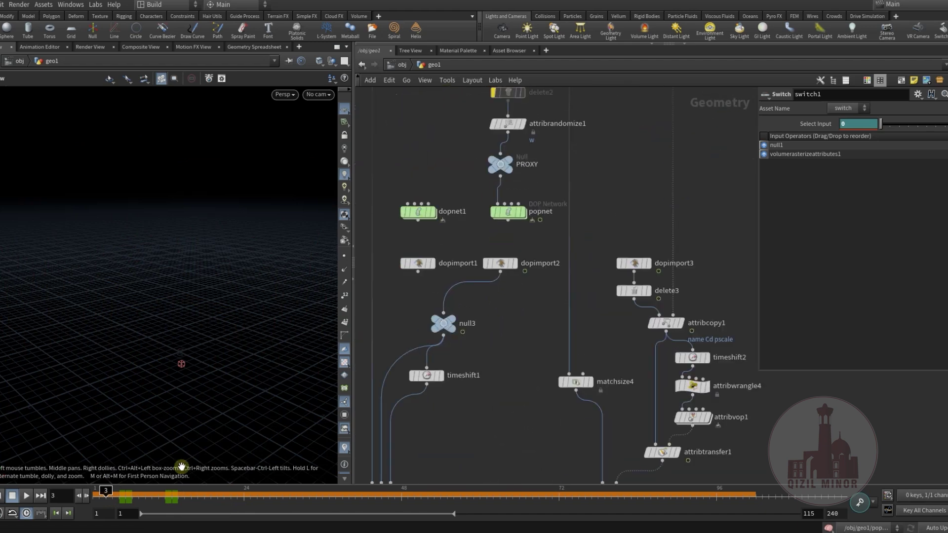
drag(99, 494, 61, 491)
middle_drag(540, 332, 519, 401)
scroll(484, 278, up, 3)
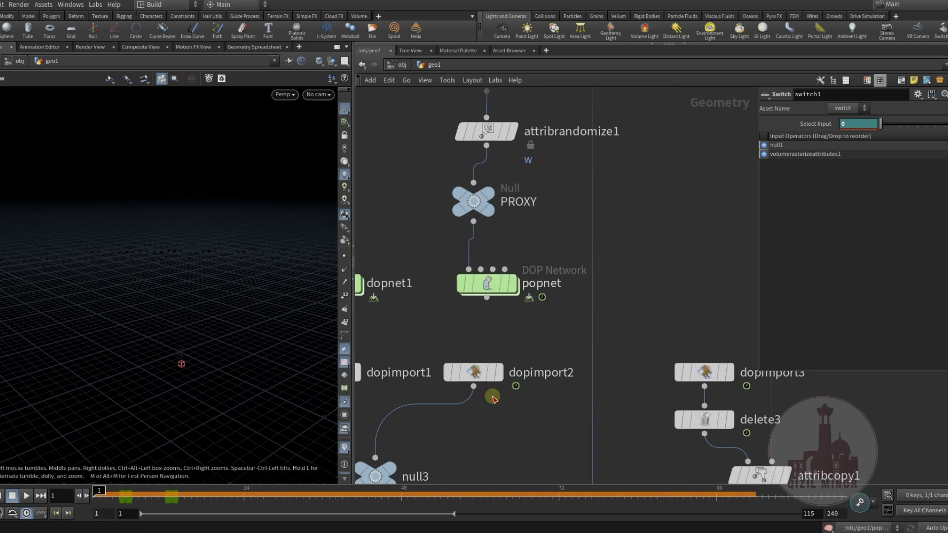
middle_drag(530, 463, 568, 92)
scroll(613, 119, down, 3)
middle_drag(623, 124, 620, 87)
middle_drag(500, 442, 545, 208)
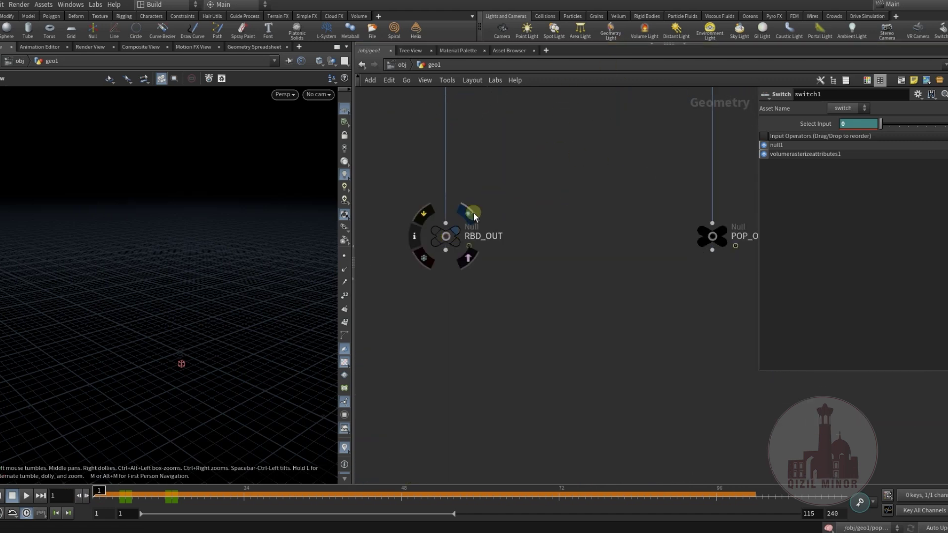
click(471, 213)
middle_drag(564, 163, 542, 223)
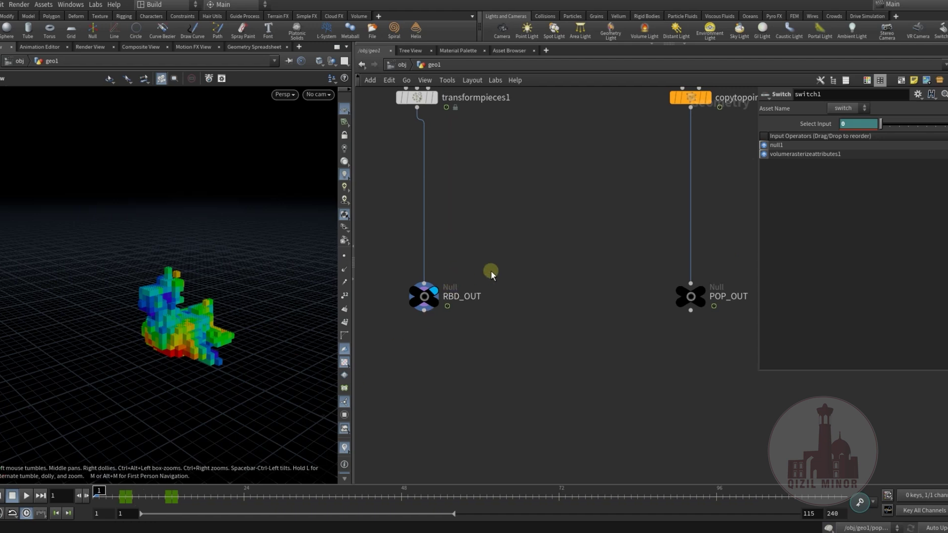
Select RBD_OUT, scrub through its explosion simulation and return to frame 1.
drag(415, 336, 401, 342)
drag(484, 254, 398, 330)
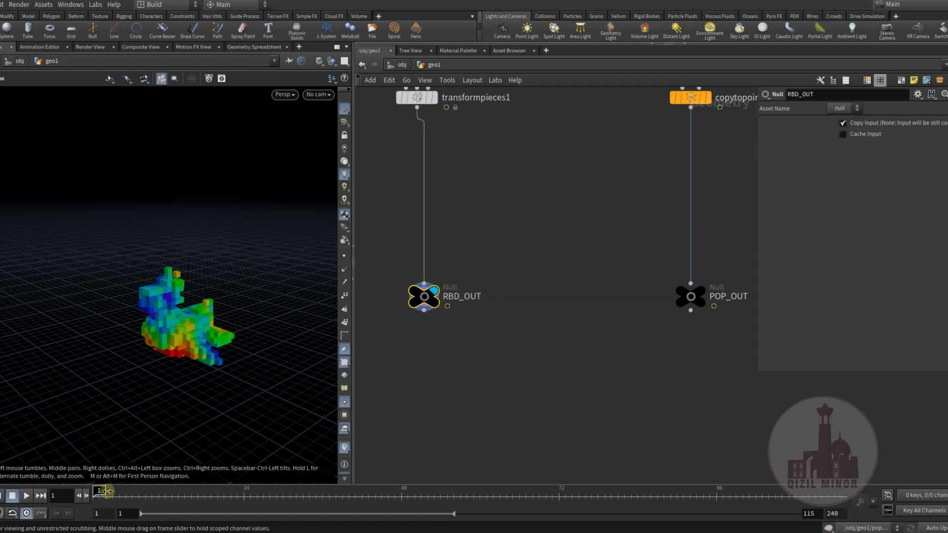
drag(146, 496, 375, 497)
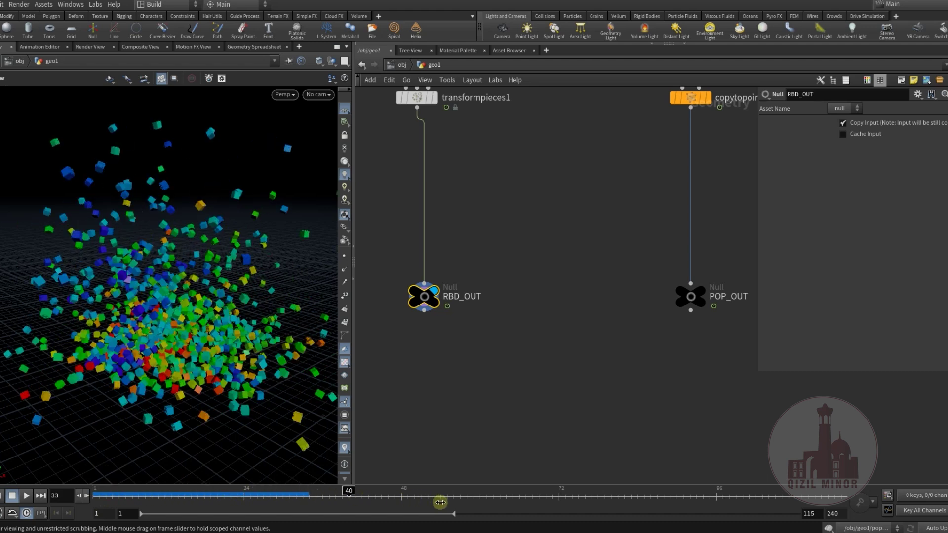
drag(440, 502, 95, 495)
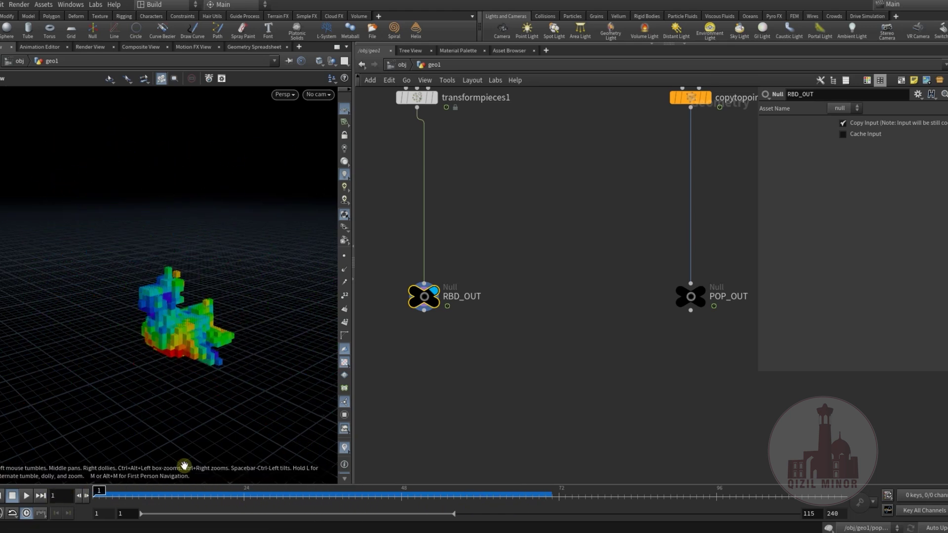
Display the POP_OUT null's output and scrub its particle simulation to frame 70.
middle_drag(598, 373, 475, 413)
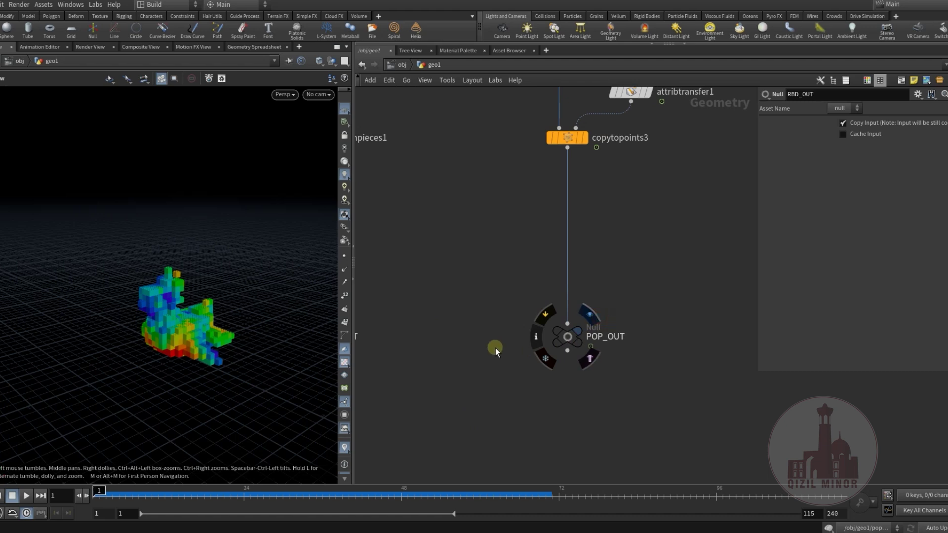
click(578, 332)
drag(103, 497, 548, 503)
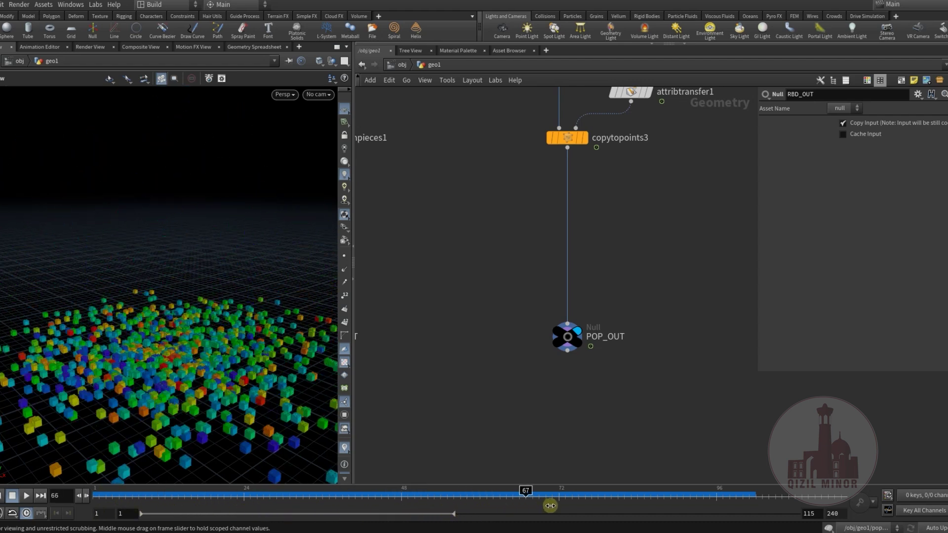
Reset the timeline to frame 1 and enter the popnet DOP network.
scroll(482, 360, down, 3)
middle_drag(469, 306, 475, 442)
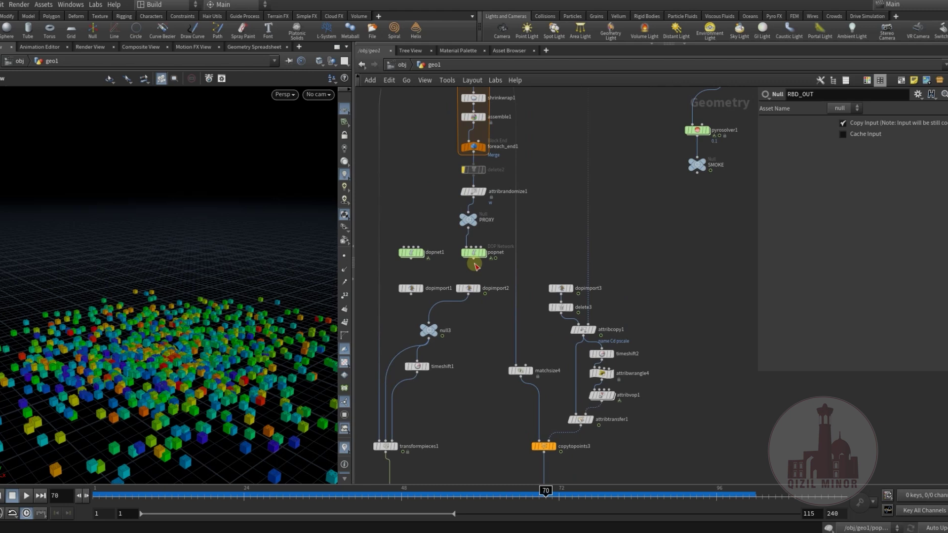
scroll(474, 264, up, 3)
drag(101, 500, 83, 496)
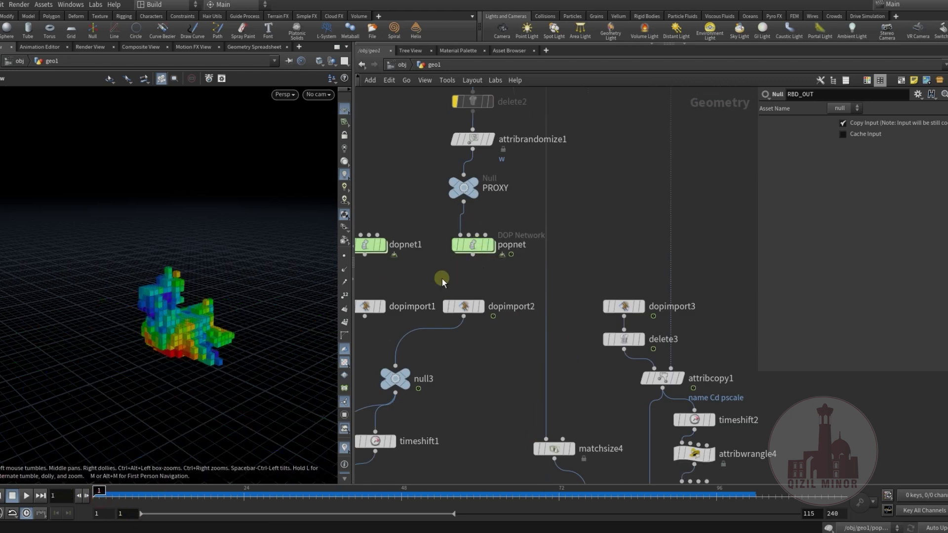
double_click(471, 244)
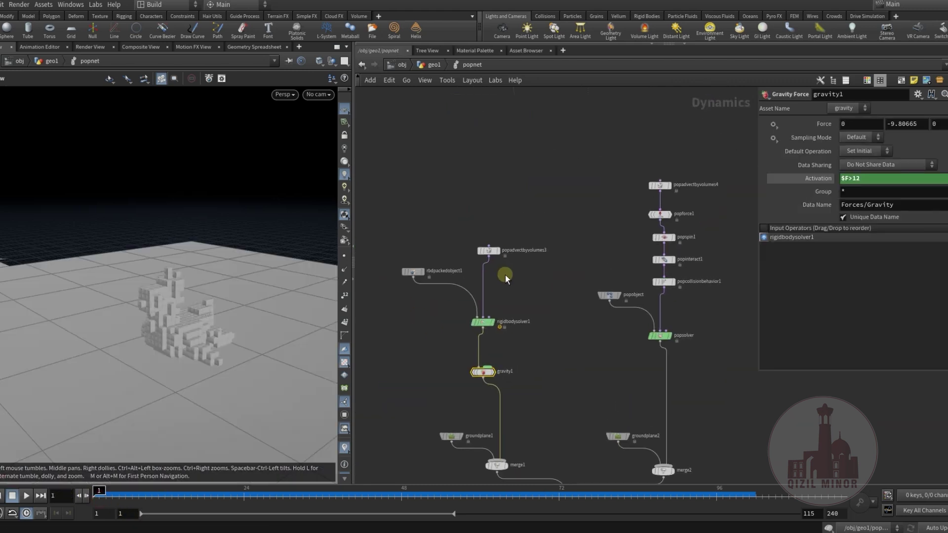
Nudge the popadvectbyvolumes3 node slightly upward and inspect its SOP path and Velocity Scale parameters.
scroll(503, 313, up, 3)
middle_drag(503, 314, 530, 284)
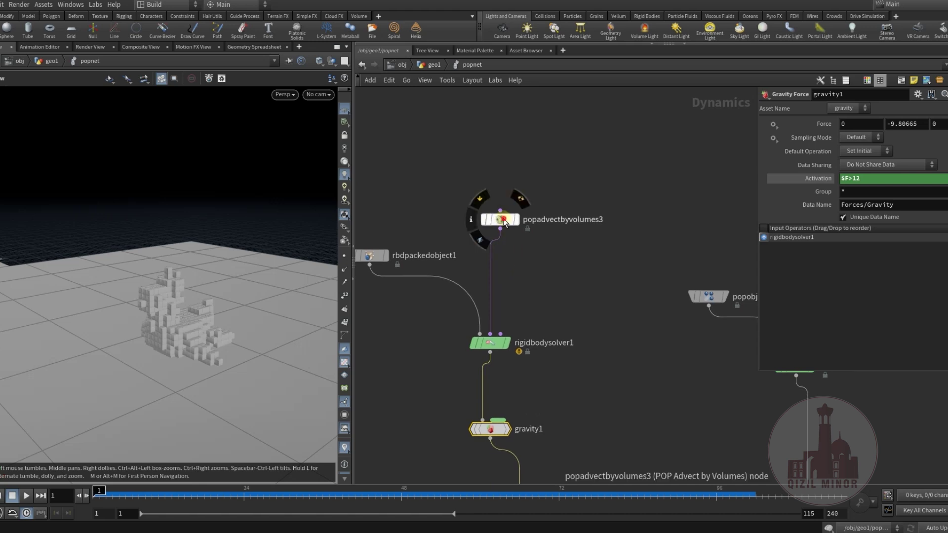
drag(503, 220, 498, 202)
click(498, 203)
drag(454, 164, 544, 224)
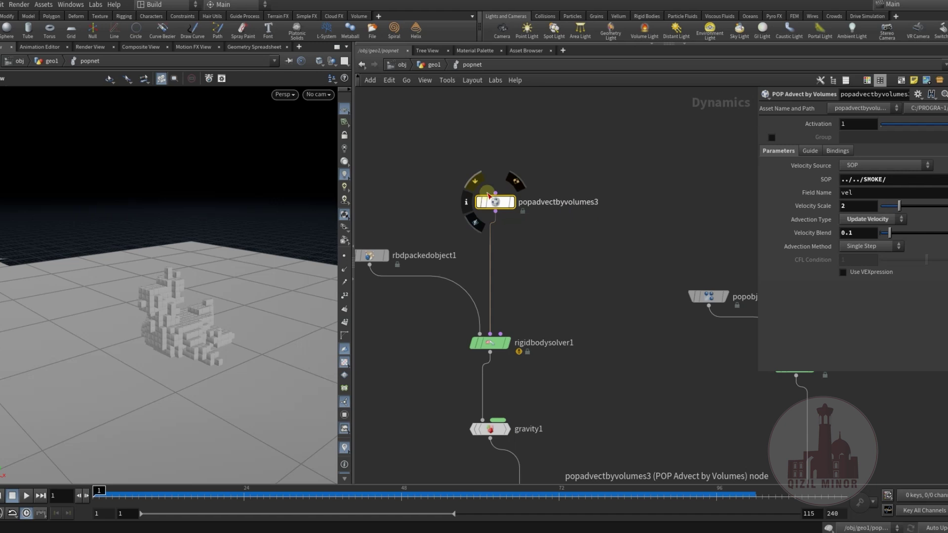
double_click(895, 180)
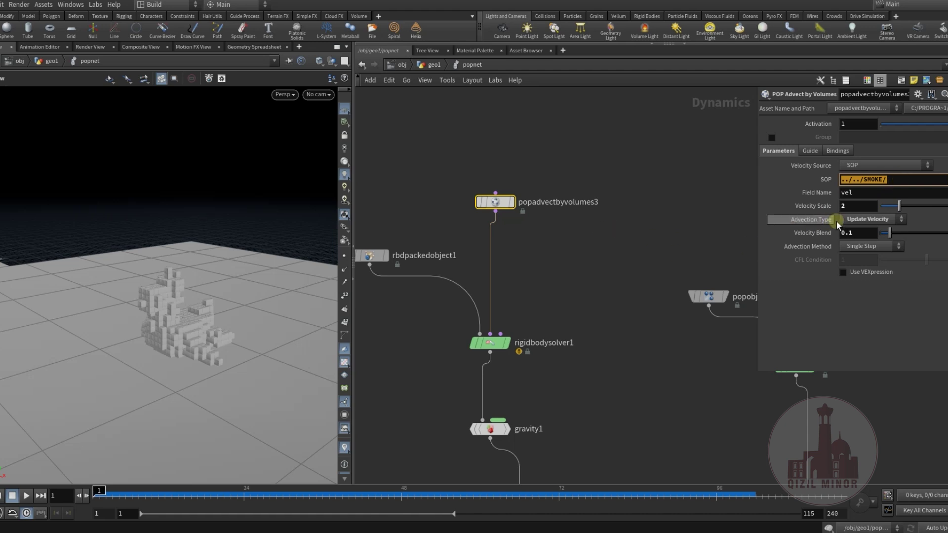
double_click(845, 206)
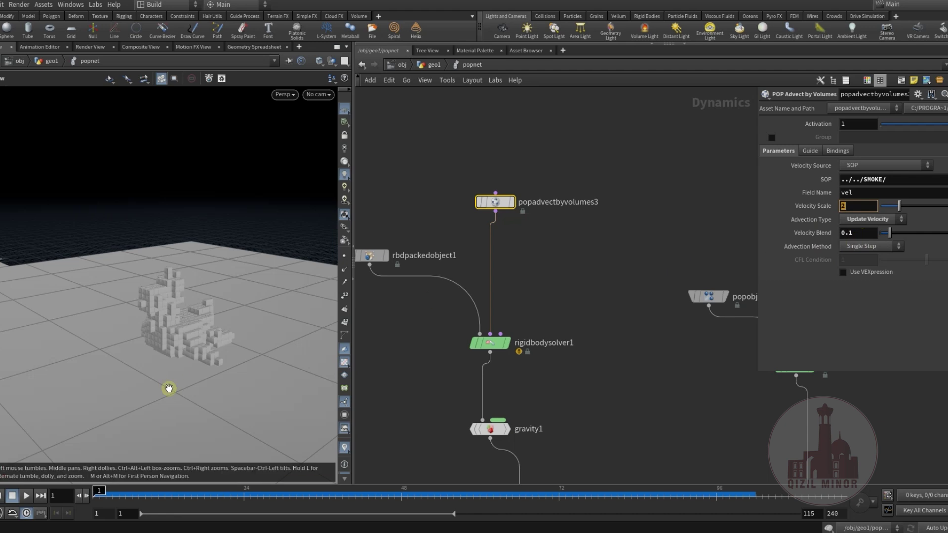
Scrub back and forth through the popnet simulation past frame 44 and stop at frame 11.
click(110, 497)
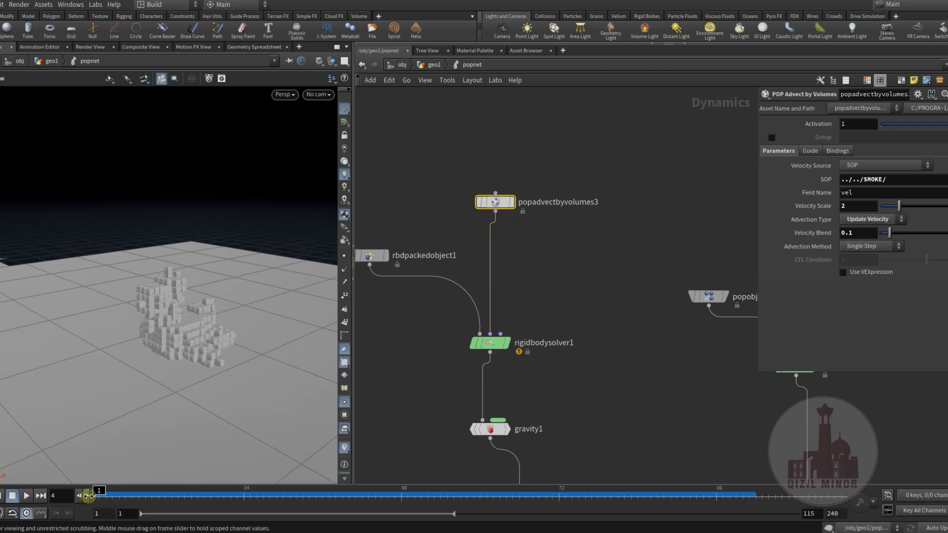
drag(155, 496, 257, 491)
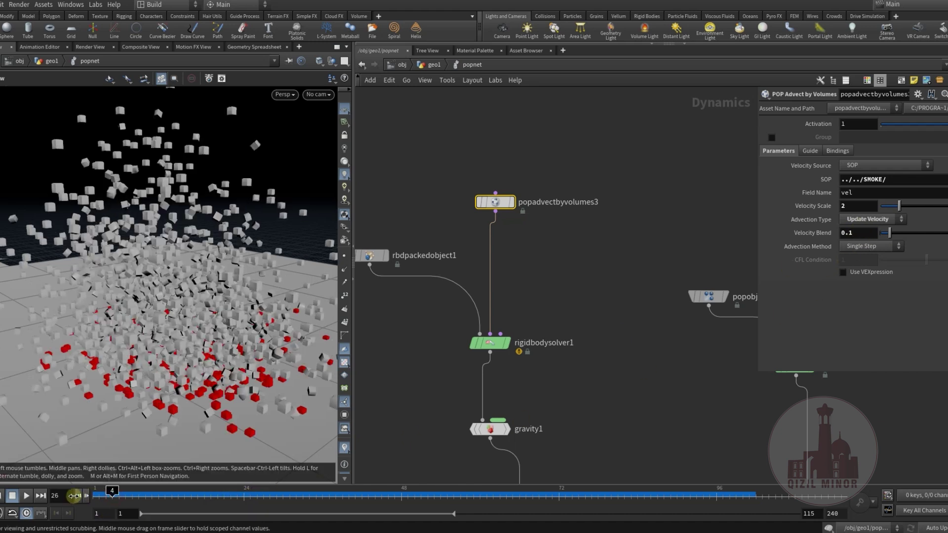
drag(74, 495, 372, 493)
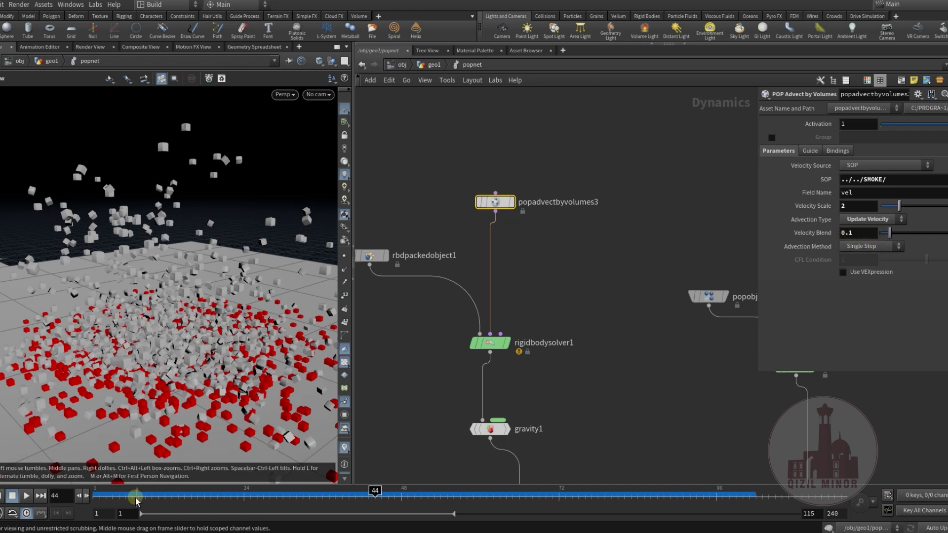
drag(123, 496, 323, 496)
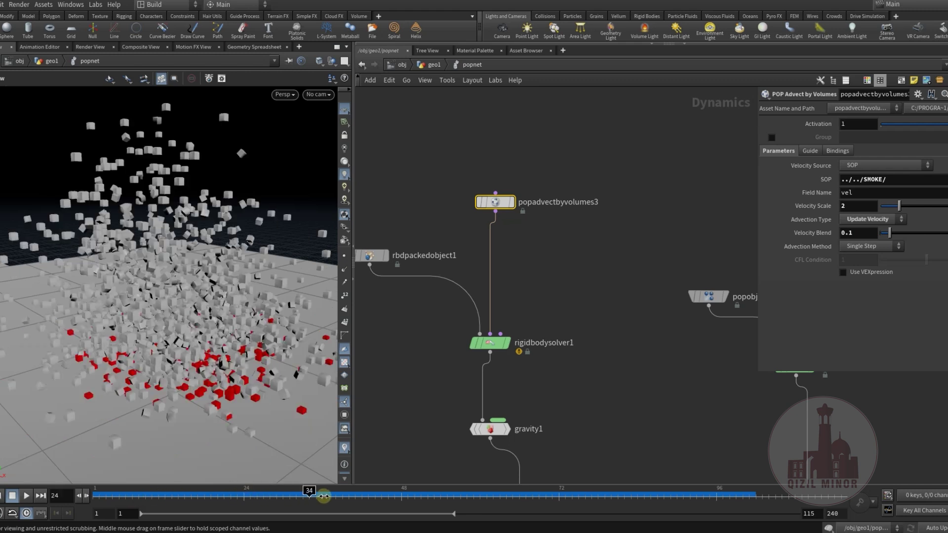
drag(388, 497, 445, 499)
drag(310, 493, 159, 495)
Display the merge1 node's rigid body result alone and scrub its simulation to frame 44.
middle_drag(602, 421, 611, 101)
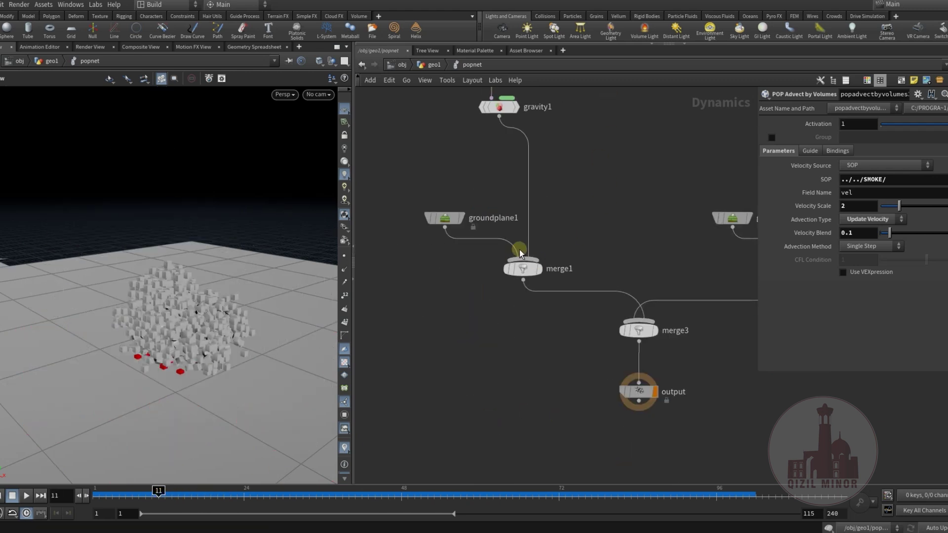
click(535, 269)
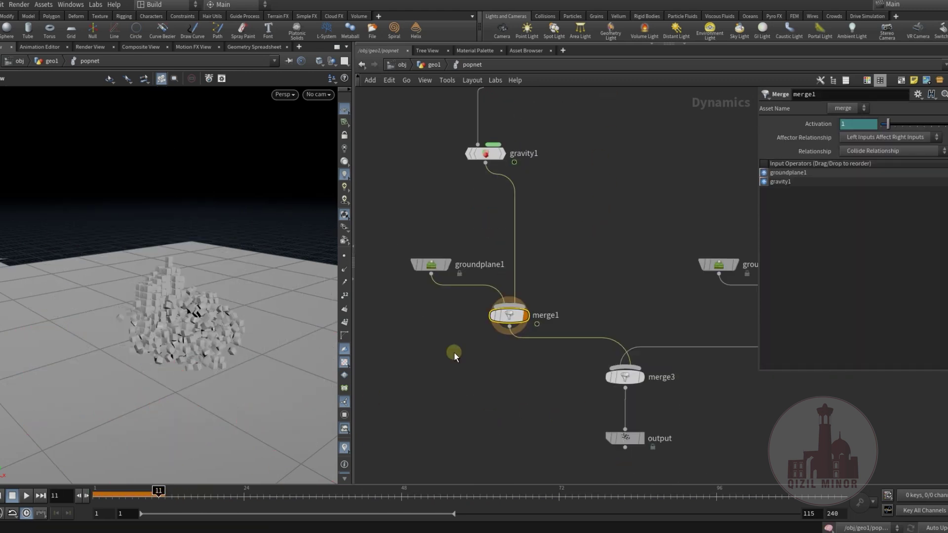
drag(132, 494, 374, 486)
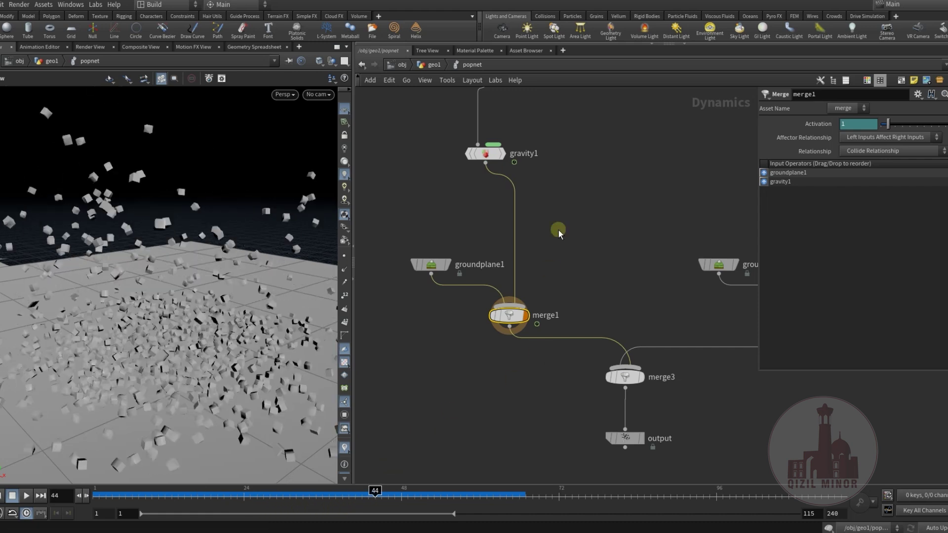
Inspect the gravity1 node's Activation expression and scrub the rigid body simulation from frame 1 to frame 77.
middle_drag(571, 149, 594, 283)
drag(434, 267, 606, 326)
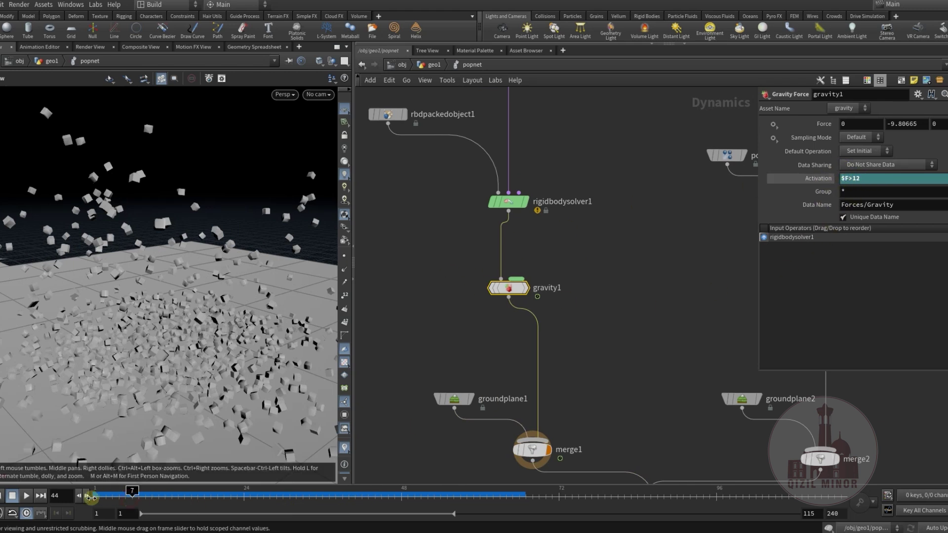
drag(91, 497, 84, 498)
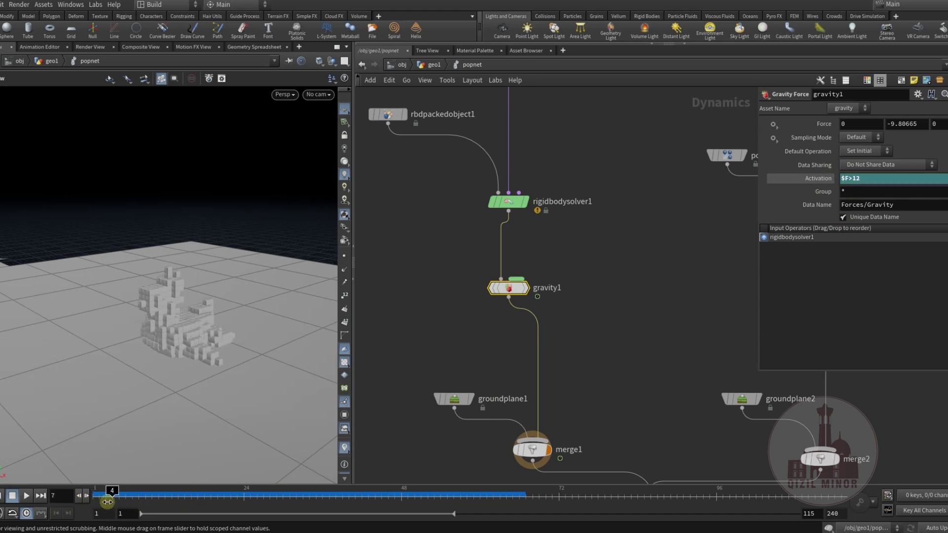
drag(107, 502, 97, 502)
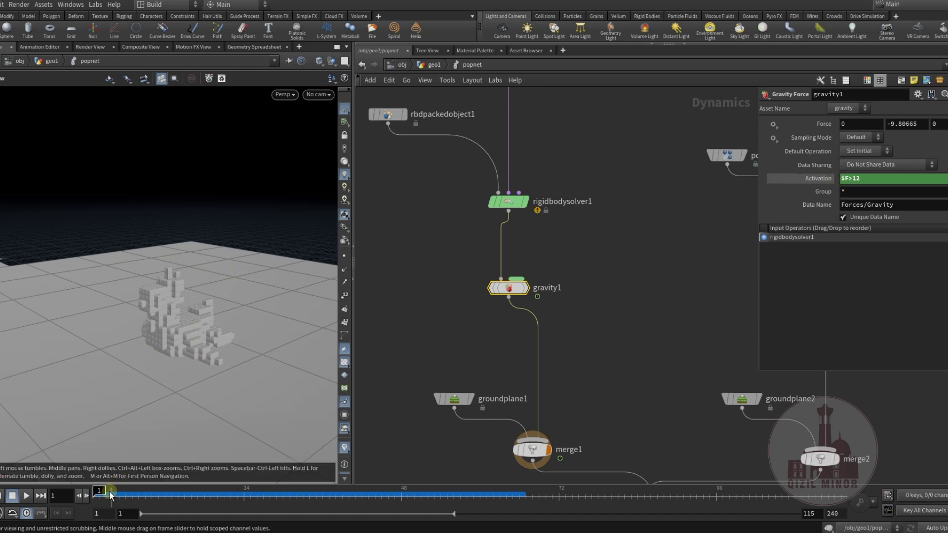
drag(105, 492, 349, 498)
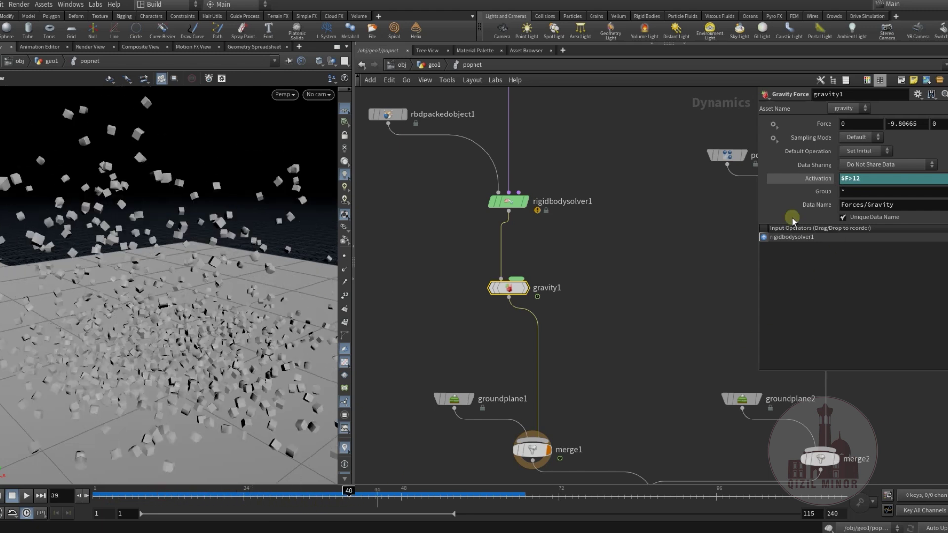
drag(199, 497, 594, 470)
Display the merge2 node's particle result alone and return the timeline to frame 1.
middle_drag(631, 301, 411, 325)
drag(450, 195, 581, 233)
scroll(438, 339, down, 2)
middle_drag(532, 464, 567, 267)
scroll(538, 327, up, 2)
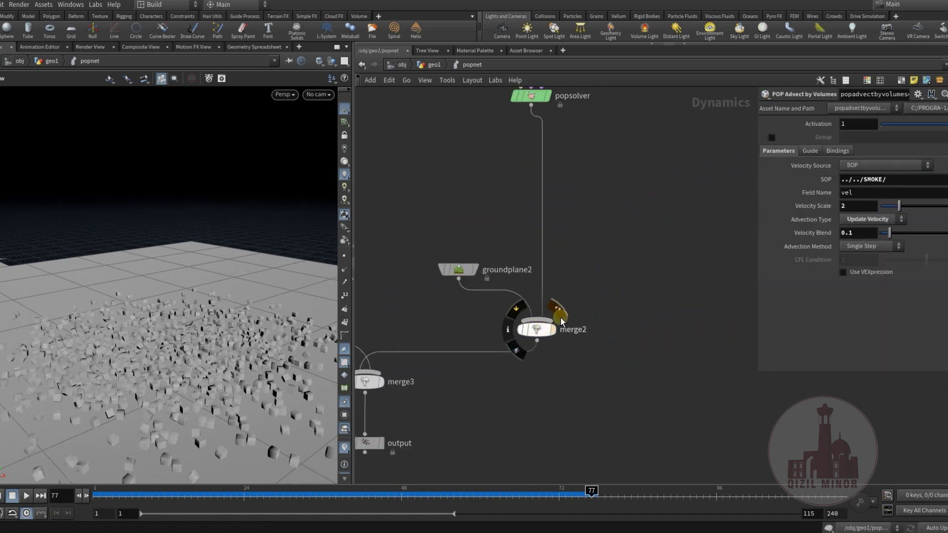
click(561, 317)
middle_drag(594, 222, 622, 349)
drag(125, 498, 35, 497)
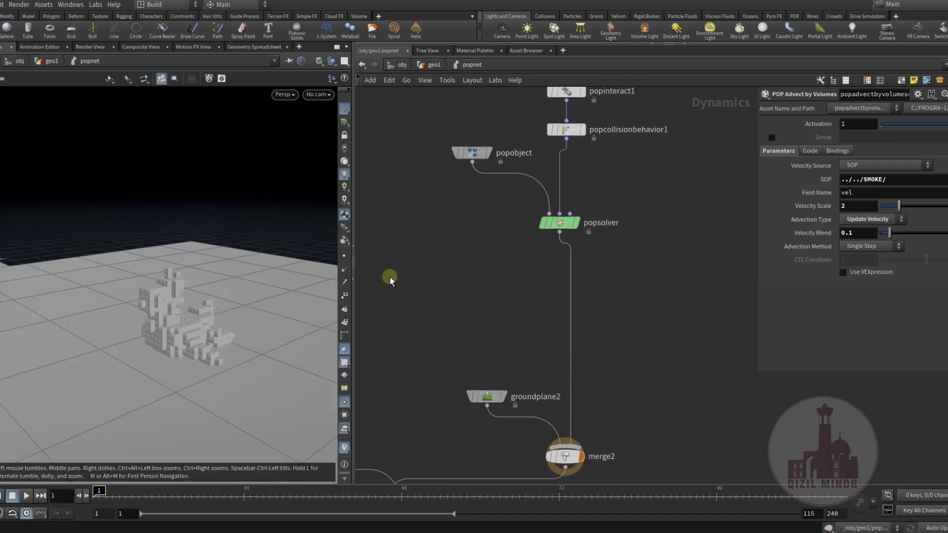
Compare the geometry source paths of the popobject and rbdpackedobject1 nodes.
middle_drag(422, 162, 445, 293)
drag(450, 254, 531, 322)
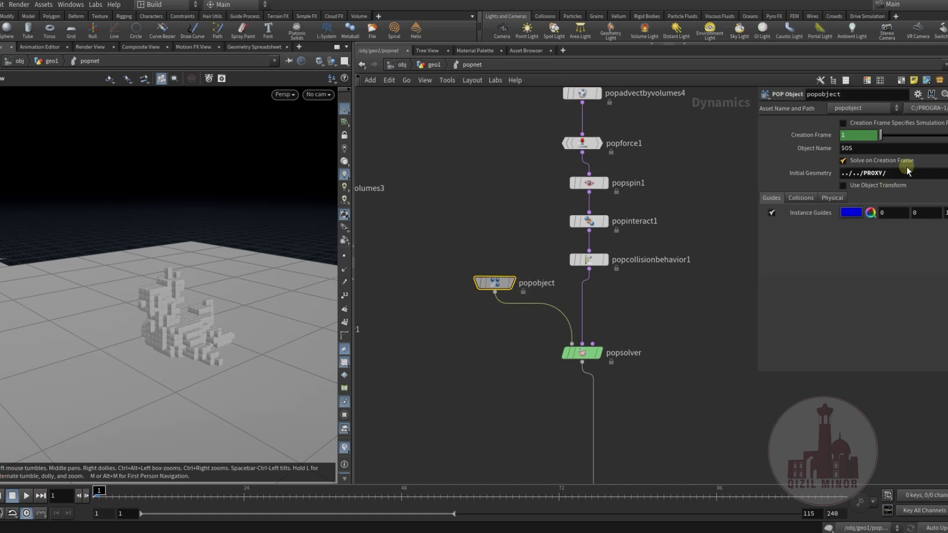
middle_drag(487, 363, 570, 320)
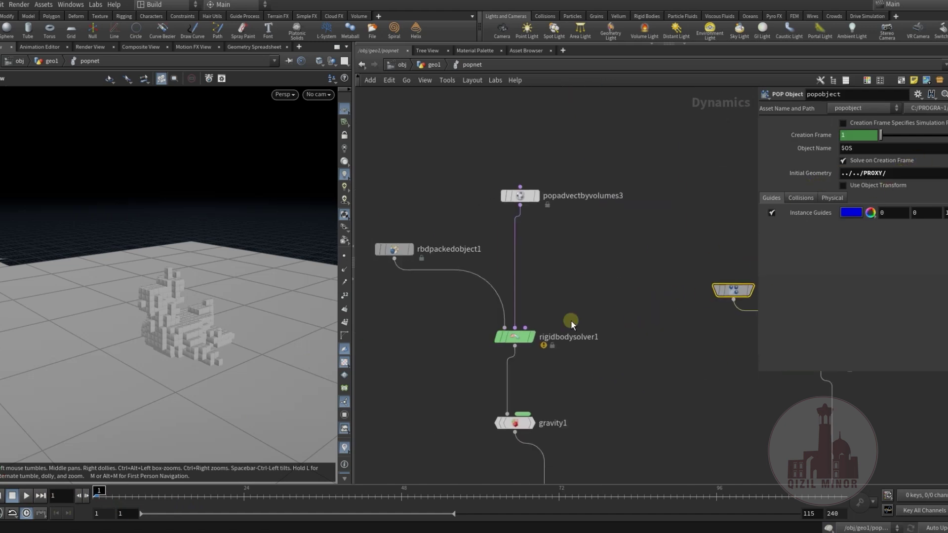
drag(421, 206, 378, 280)
middle_drag(697, 341, 446, 320)
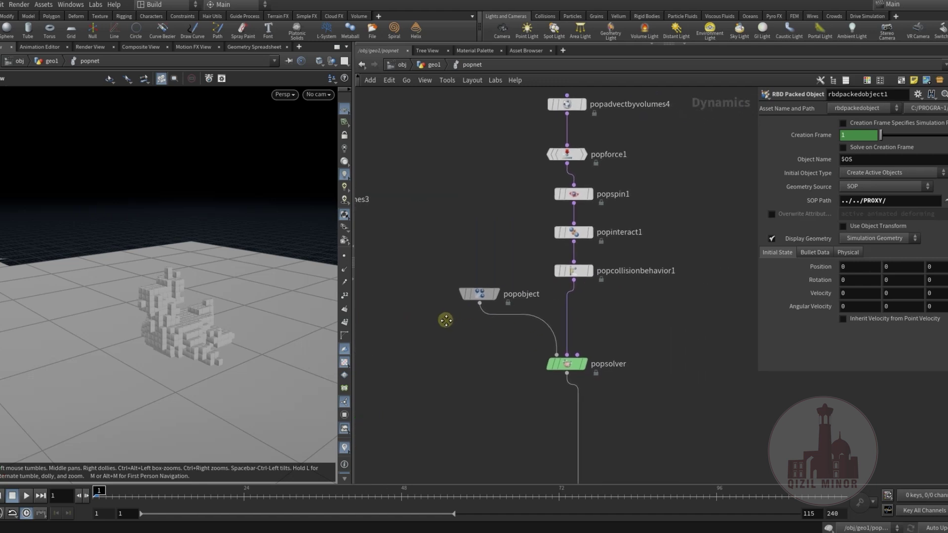
drag(454, 291, 505, 330)
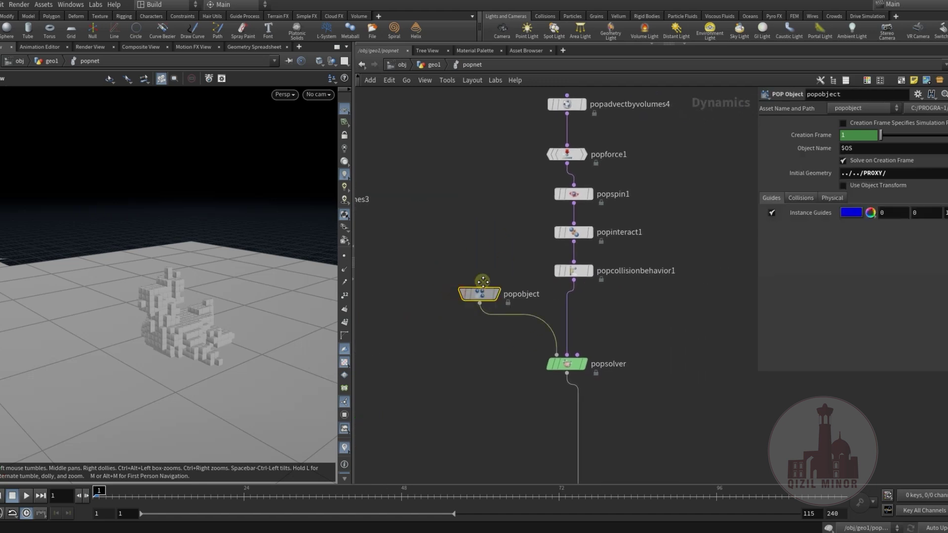
Inspect the SOP path, Velocity Scale and Velocity Blend parameters of the popadvectbyvolumes4 node.
middle_drag(482, 282, 434, 433)
drag(474, 254, 535, 224)
middle_drag(700, 322, 688, 260)
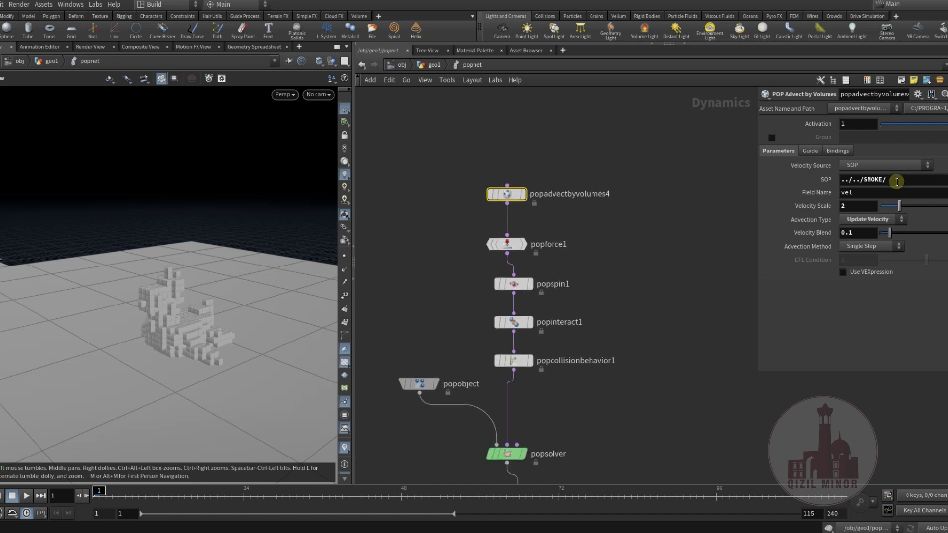
click(859, 207)
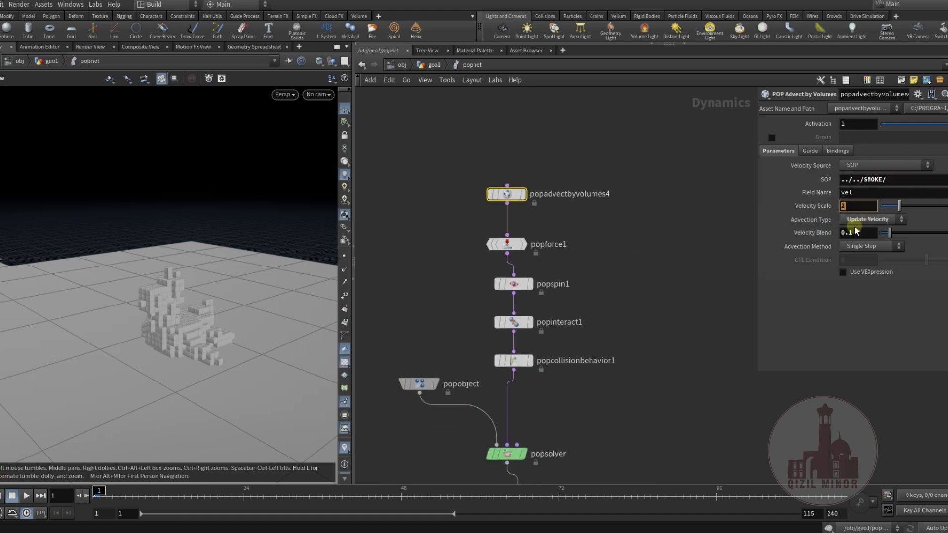
middle_drag(633, 339, 643, 319)
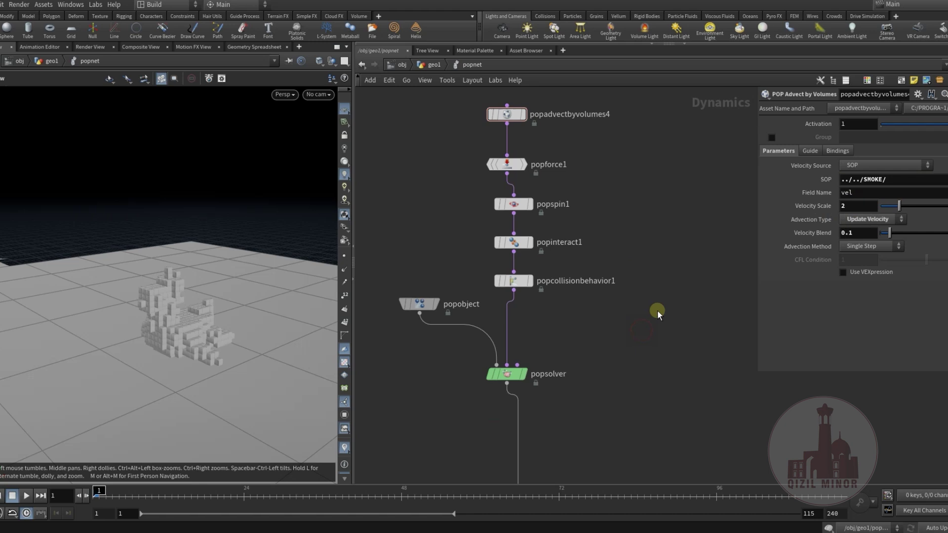
middle_drag(650, 202, 652, 238)
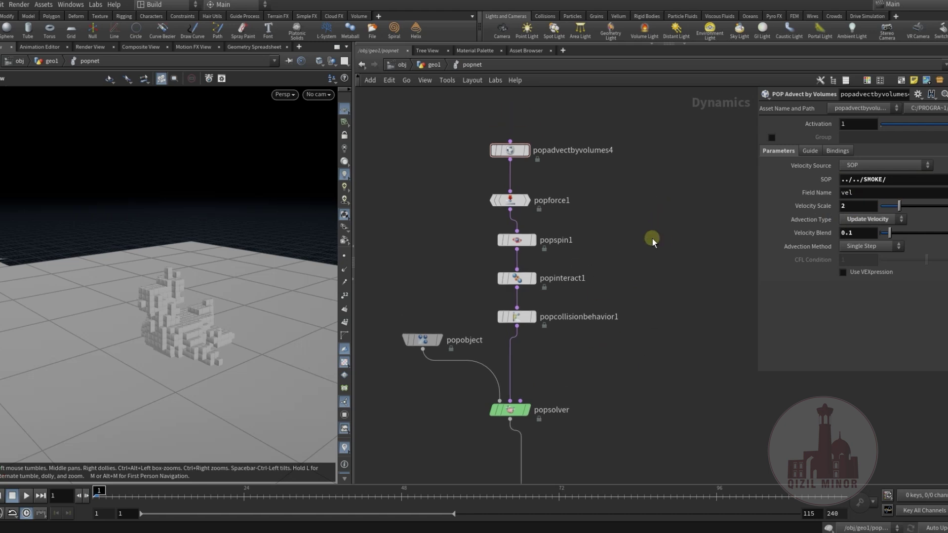
Inspect the popforce1 node's Activation, Force and Noise settings and scrub the particle simulation to frame 53.
click(510, 200)
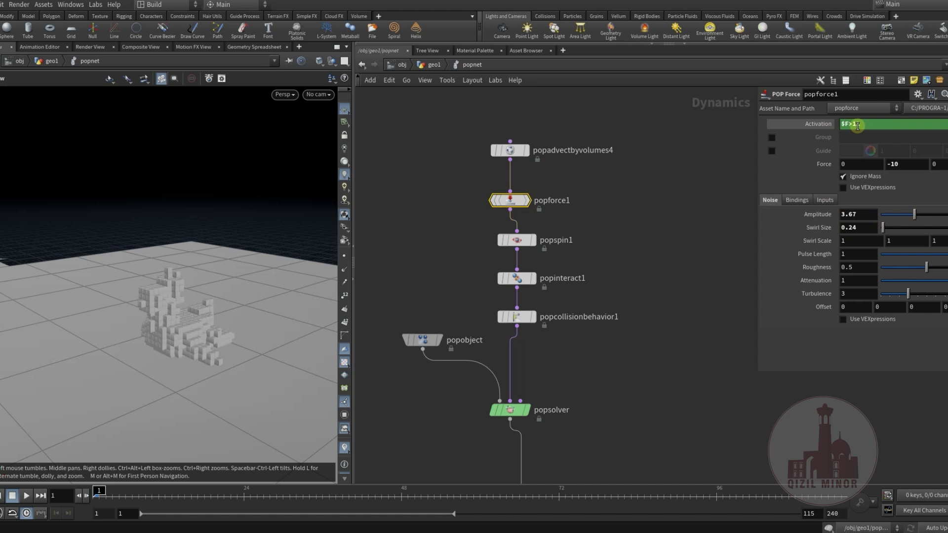
drag(94, 503, 434, 498)
middle_drag(452, 398, 429, 400)
Inspect the popspin1 node's axis, spin speed and VEXpression, and scrub the simulation to frame 39.
click(507, 239)
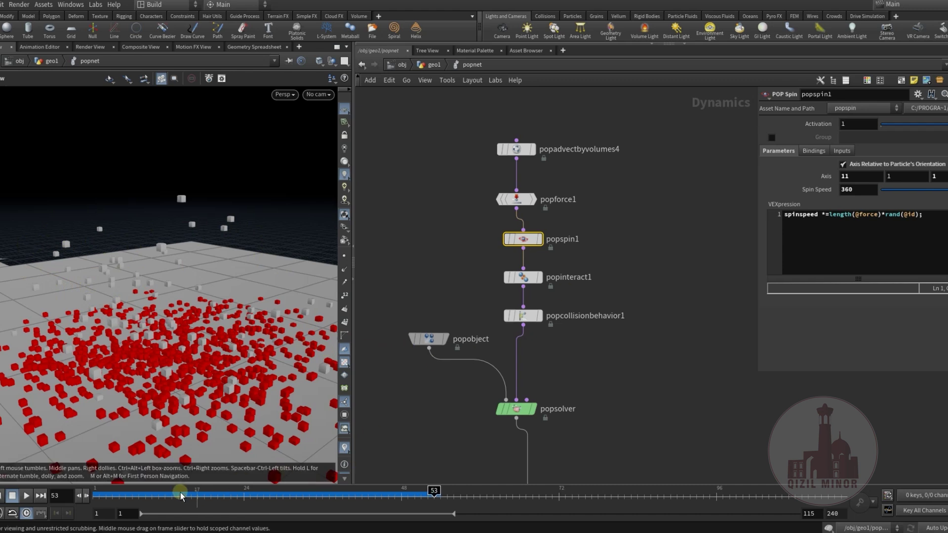
drag(165, 493, 341, 512)
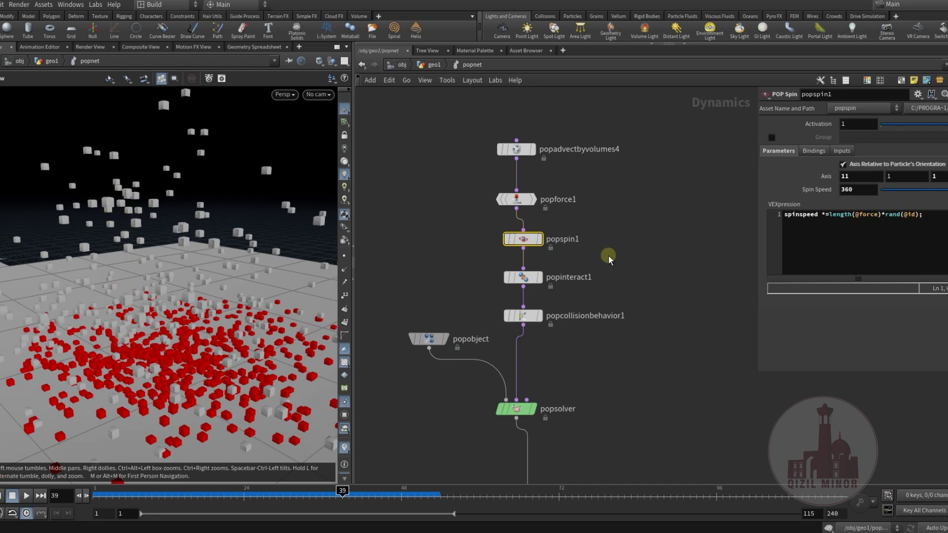
mouse_move(620, 274)
middle_down()
mouse_move(641, 184)
mouse_move(636, 267)
middle_up()
Edit the X component of popspin1's Axis to remove the extra digit.
click(848, 179)
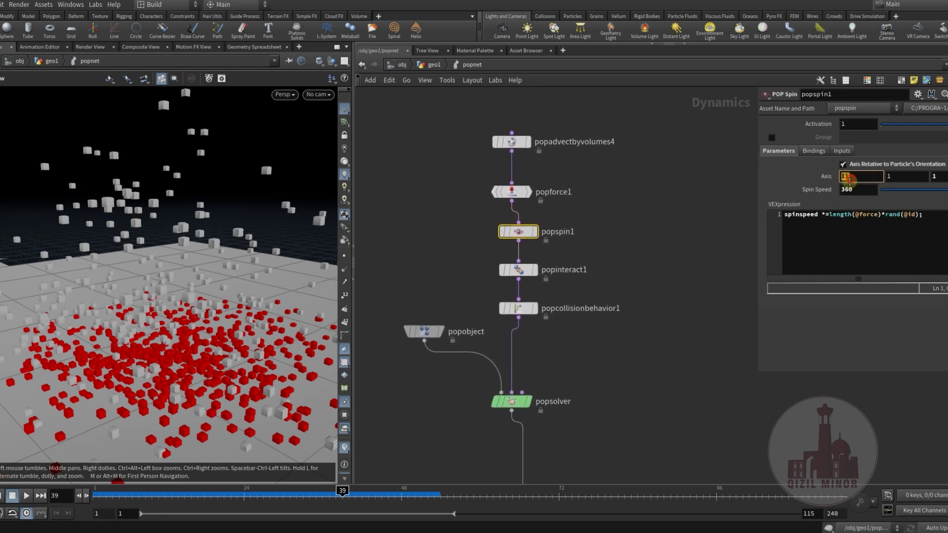
key(BackSpace)
click(669, 198)
Inspect the popinteract1 node's force and radius parameters and re-simulate the particles up to frame 52.
middle_drag(663, 236, 708, 231)
click(559, 255)
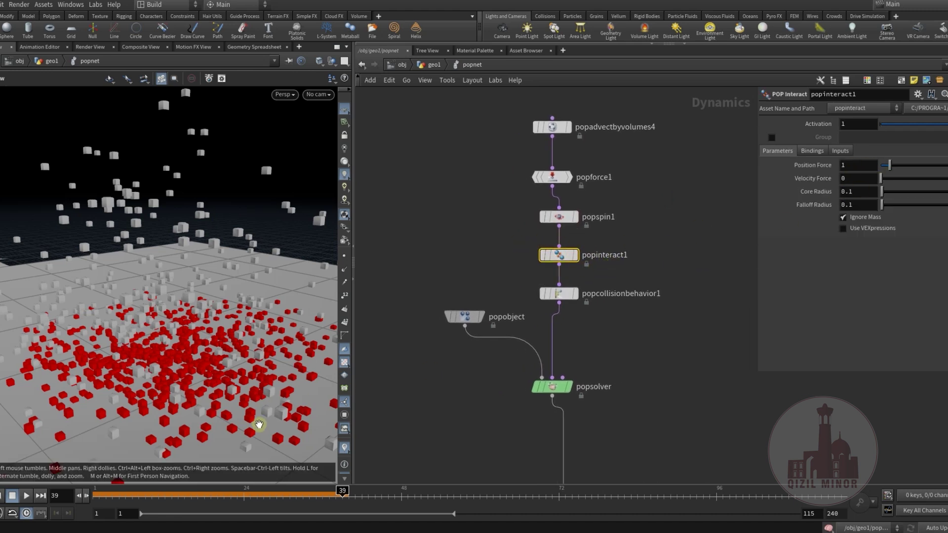
drag(138, 500, 427, 527)
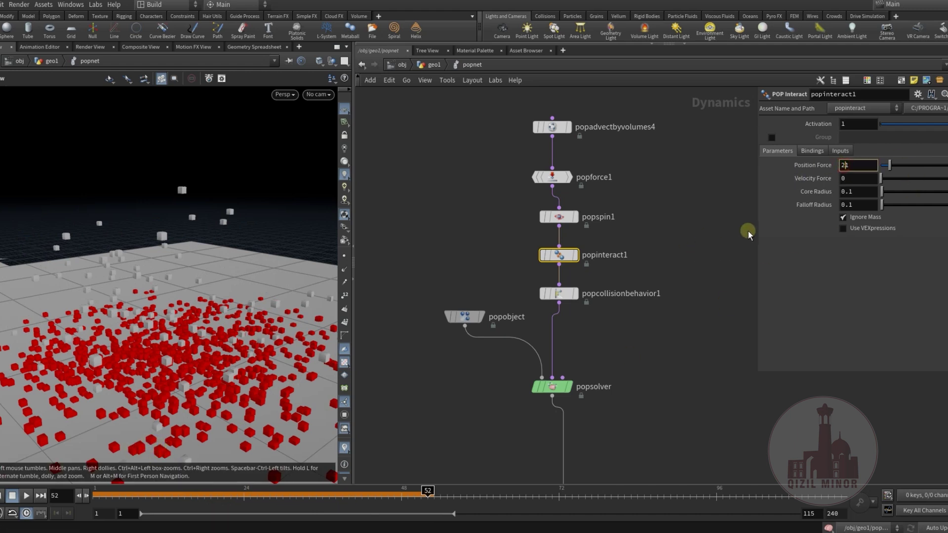
Set popinteract1's Position Force to 2 and scrub the particle simulation to frame 81.
key(Return)
click(686, 282)
drag(105, 494, 619, 505)
Inspect popcollisionbehavior1's Color Hits and Response settings and scrub the particle simulation back to frame 30.
middle_drag(669, 296, 690, 265)
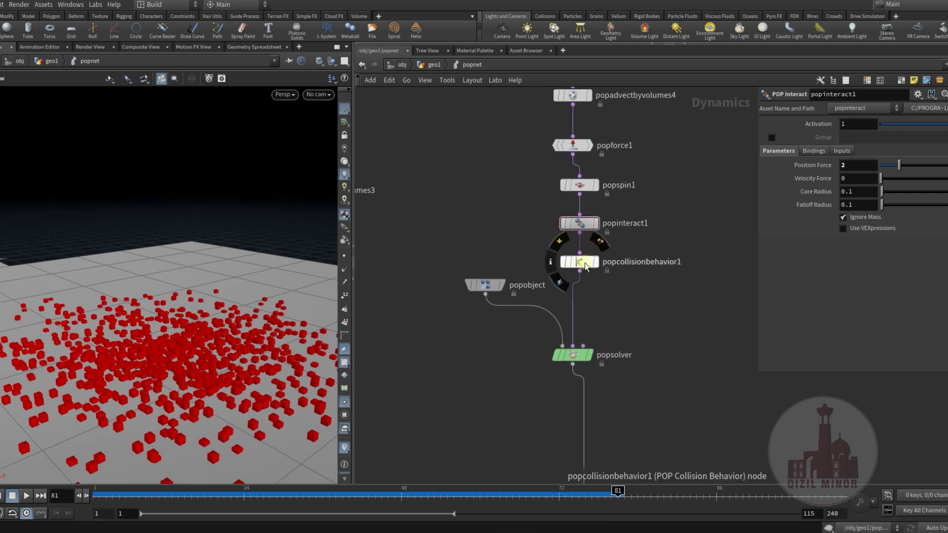
click(584, 264)
middle_drag(688, 325, 689, 275)
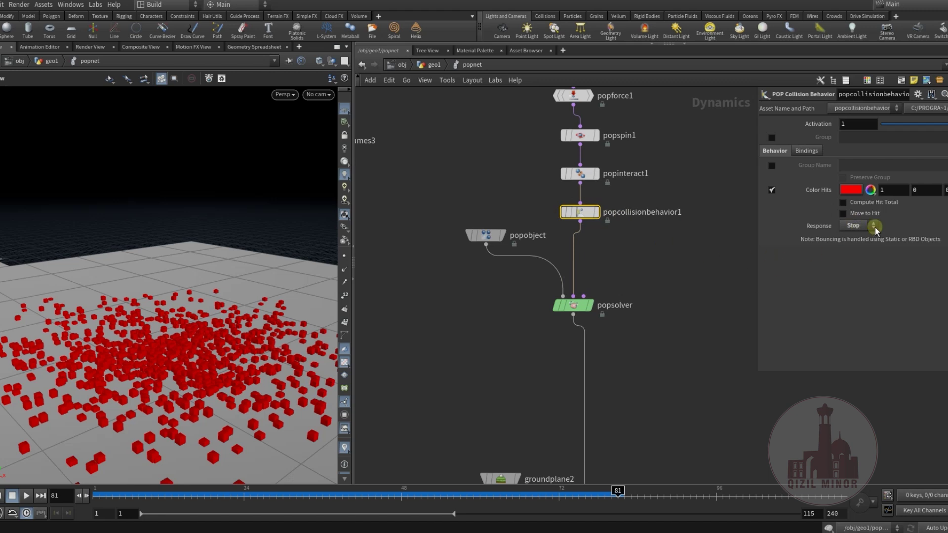
middle_drag(587, 387, 594, 273)
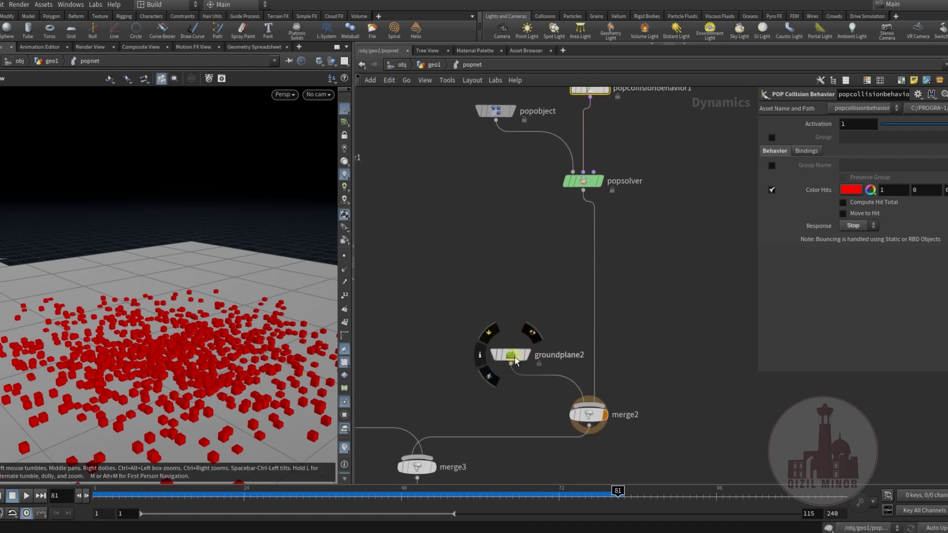
middle_drag(660, 326, 667, 253)
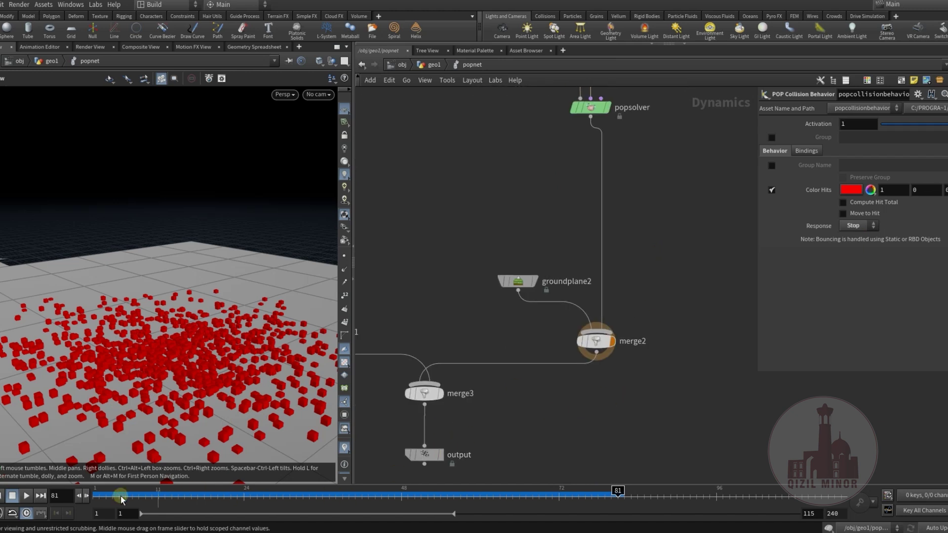
drag(108, 495, 312, 512)
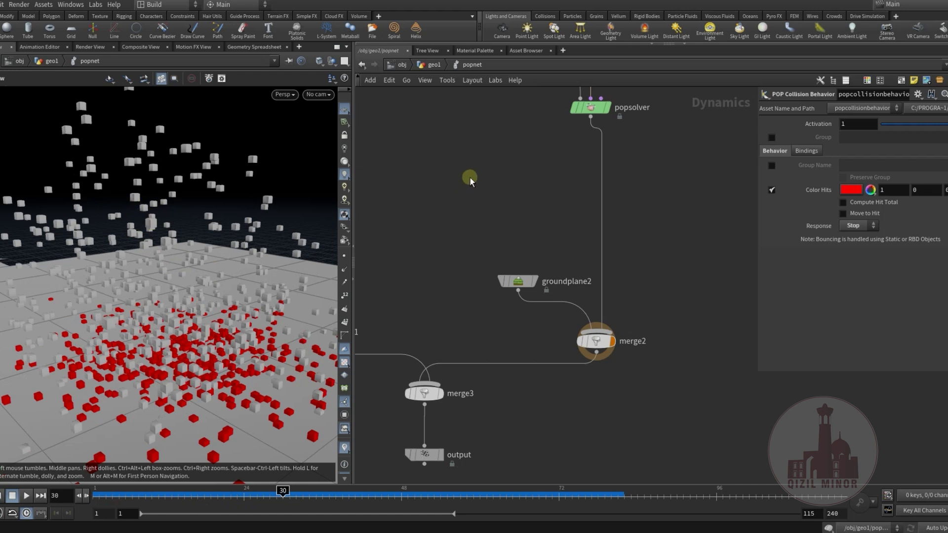
click(432, 65)
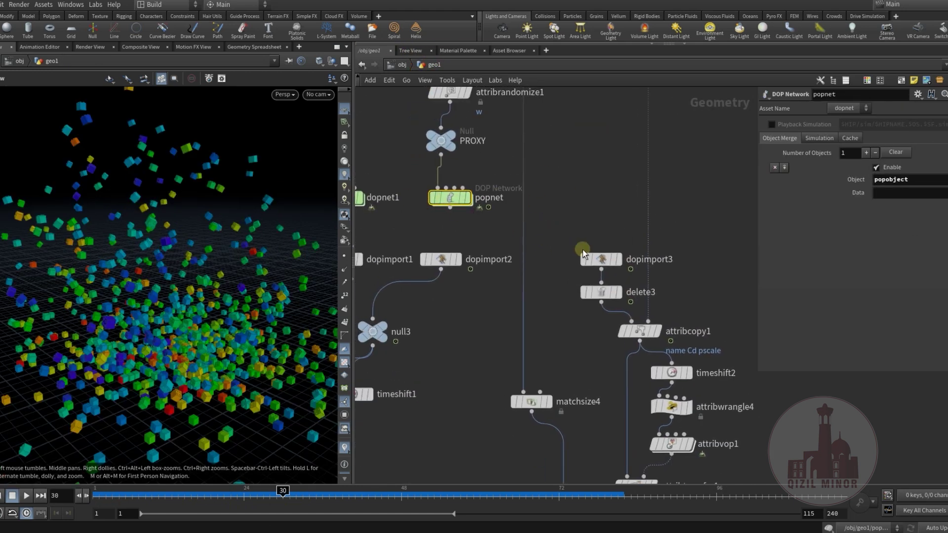
click(446, 260)
double_click(450, 197)
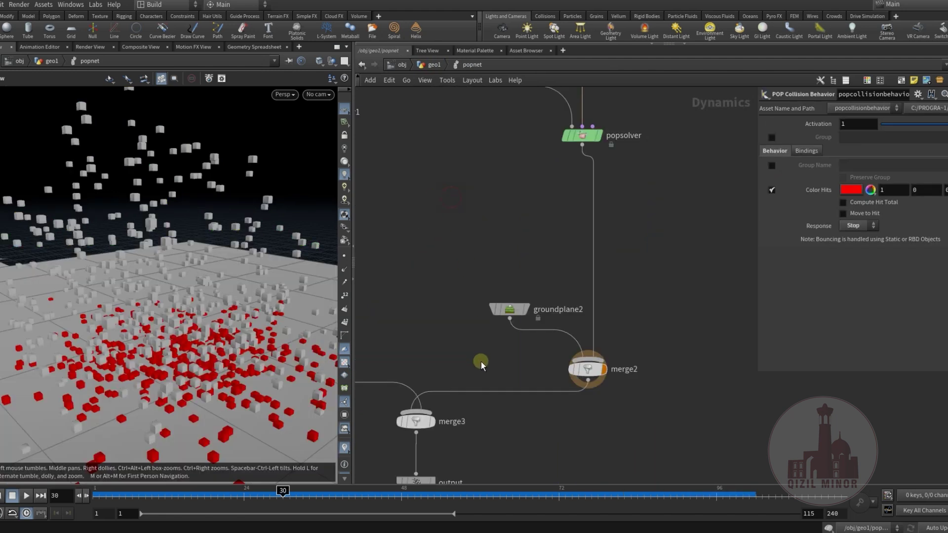
Set the display to popnet's output node below merge3.
click(535, 337)
middle_drag(592, 315, 585, 395)
middle_drag(505, 237, 509, 277)
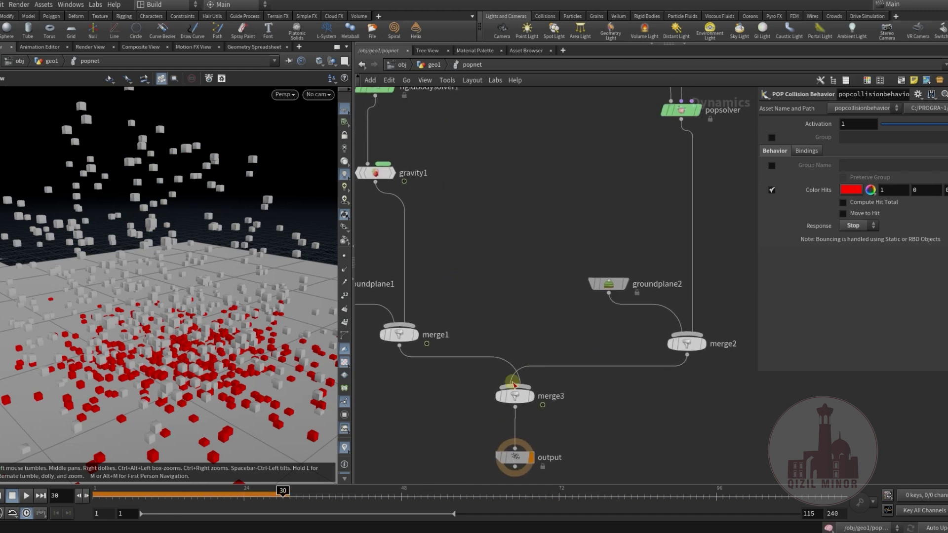
Return to the geo1 network and check the Objects fields of the dopimport2 and dopimport3 nodes.
click(434, 65)
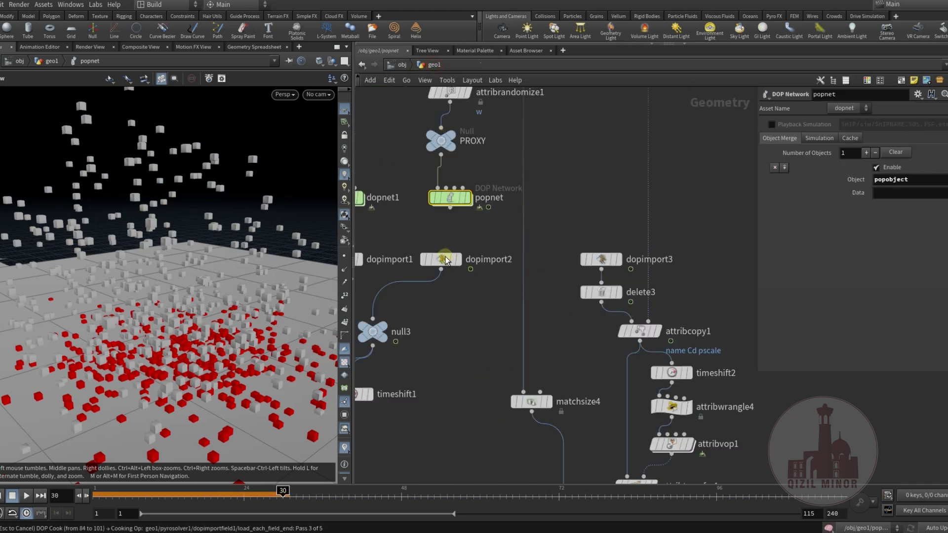
click(456, 259)
drag(906, 137, 820, 141)
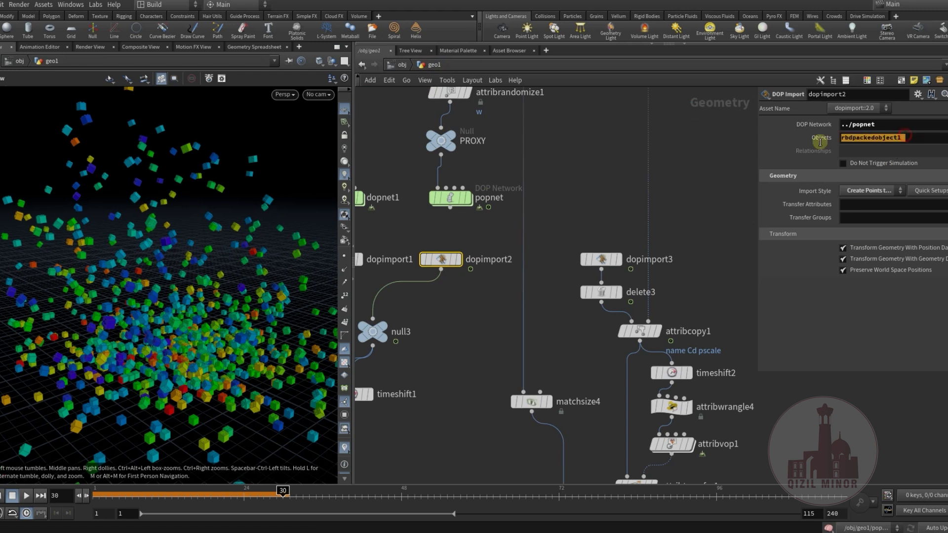
click(600, 259)
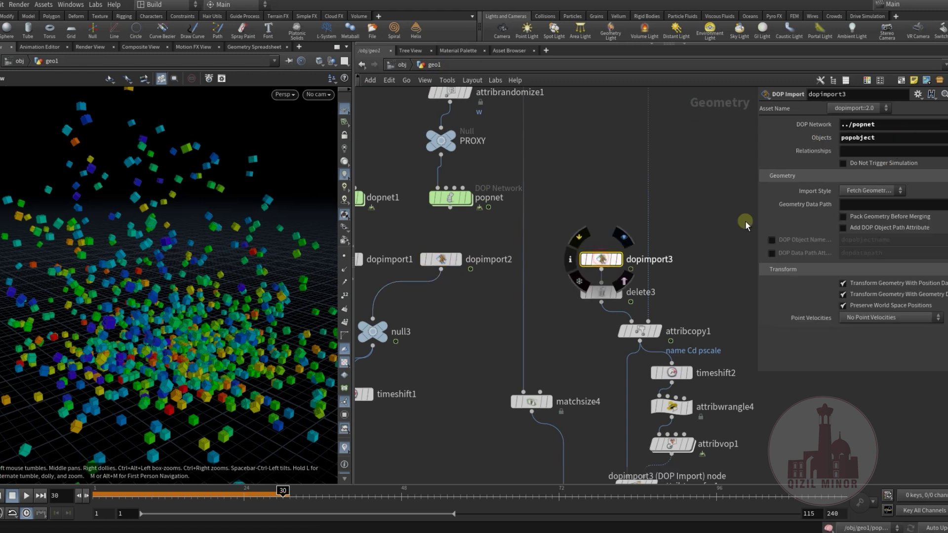
Compare the displayed output of dopimport3 with that of delete3 and examine delete3's settings.
middle_drag(582, 202, 544, 165)
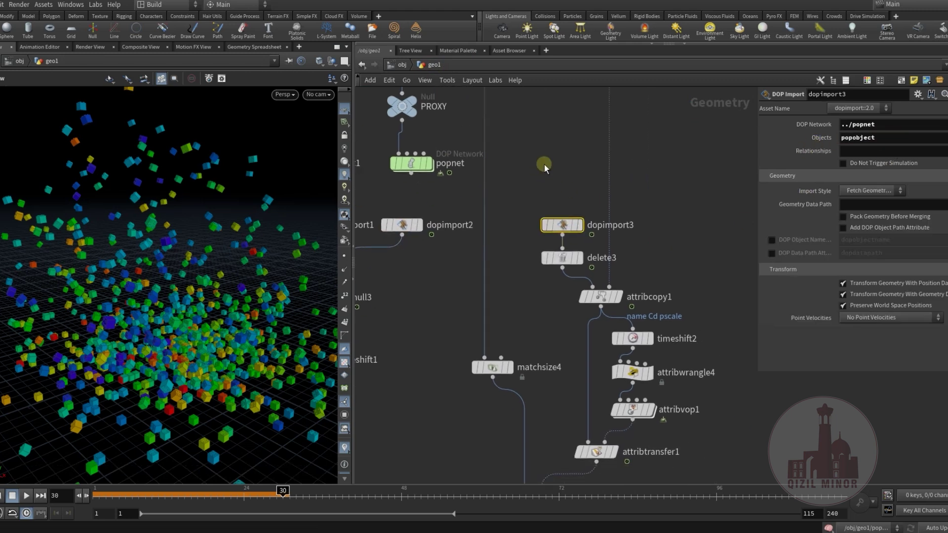
click(582, 265)
click(579, 257)
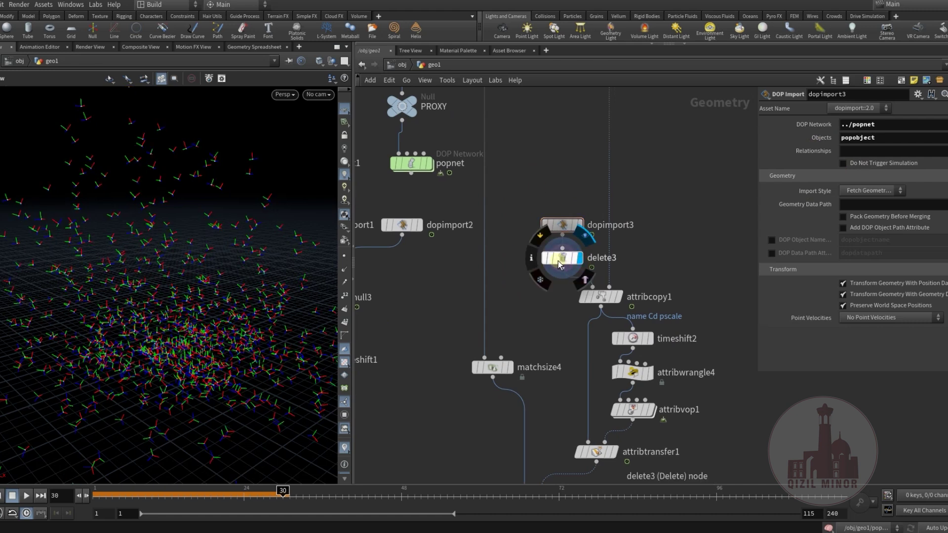
click(579, 224)
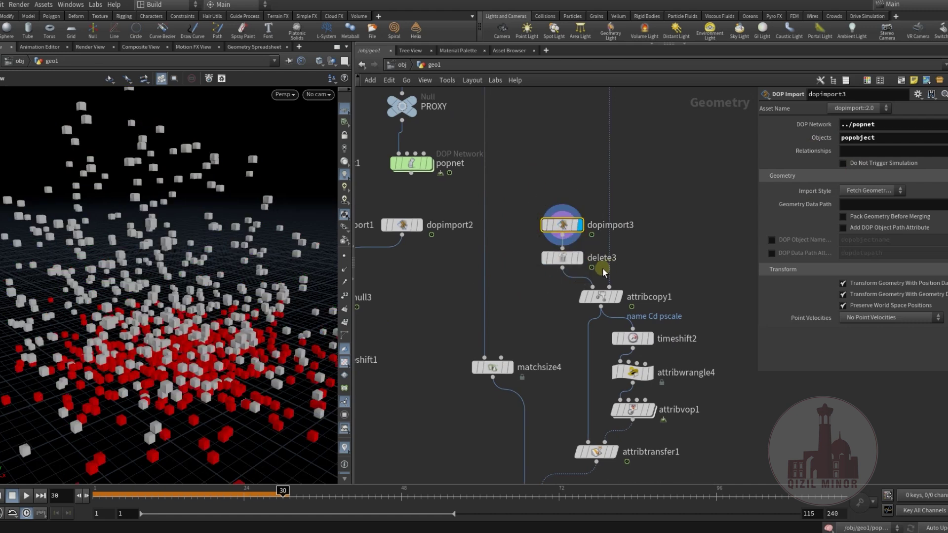
mouse_move(583, 262)
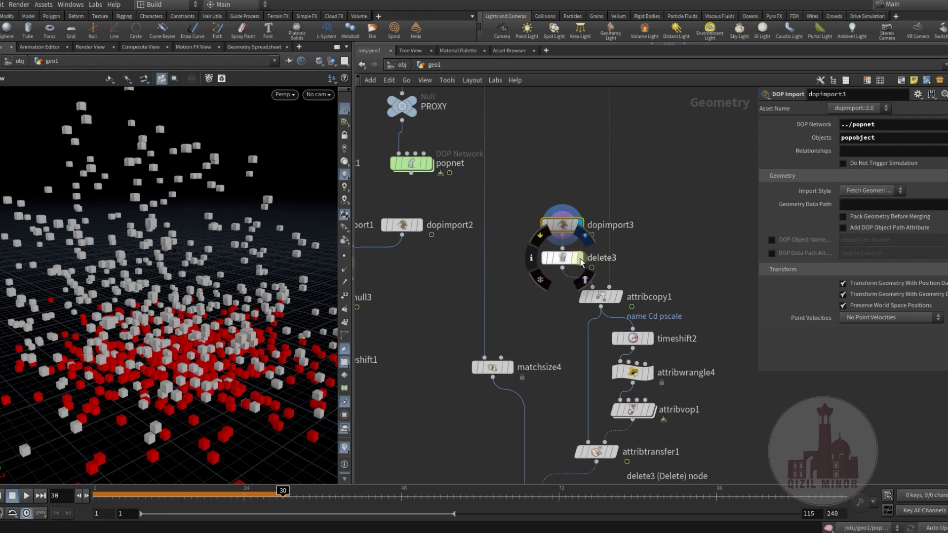
click(573, 260)
click(570, 262)
Scrub delete3's point output to frame 44 and examine the scattered points from a low angle.
drag(118, 494, 375, 503)
drag(186, 322, 220, 253)
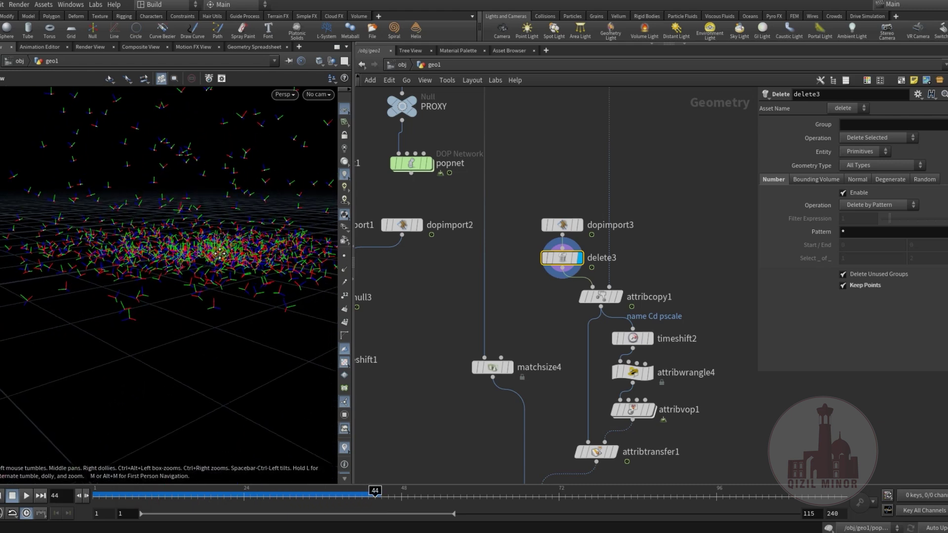
middle_drag(220, 254, 148, 313)
middle_drag(195, 288, 41, 377)
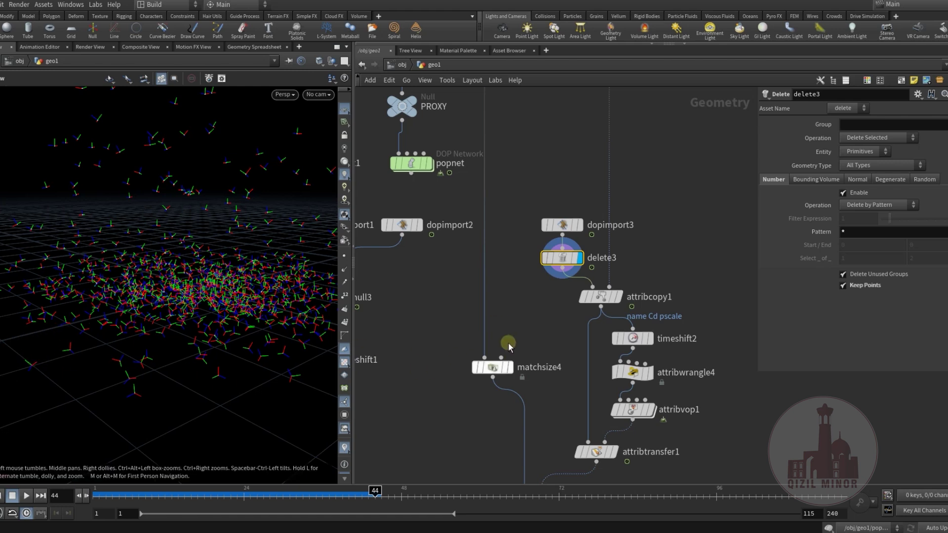
Display attribcopy1 below delete3 and check which attributes its Attribute Name field copies.
middle_drag(517, 301, 492, 287)
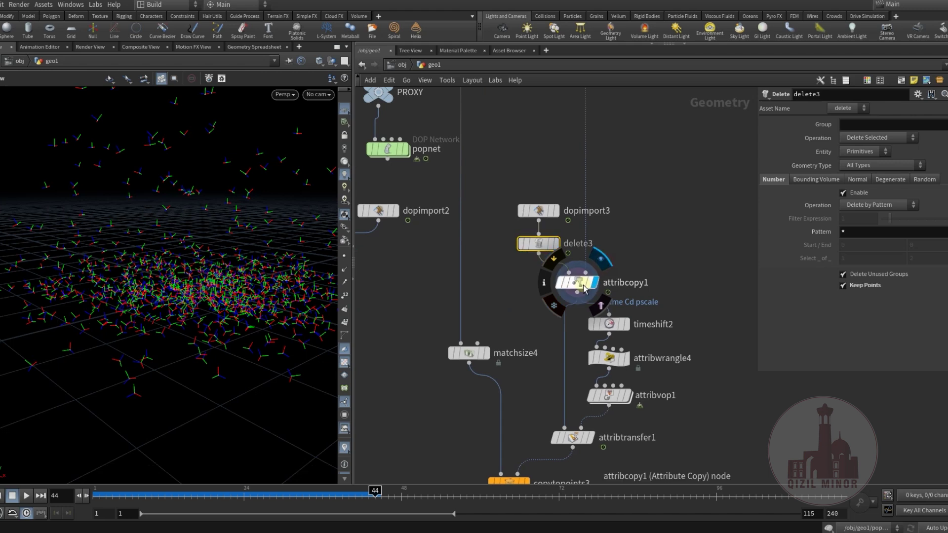
click(575, 291)
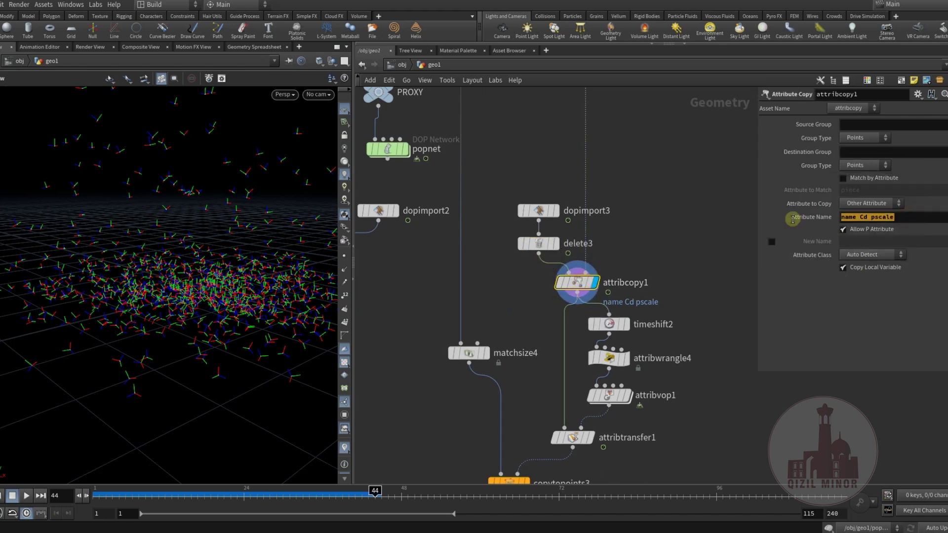
middle_drag(516, 386, 532, 298)
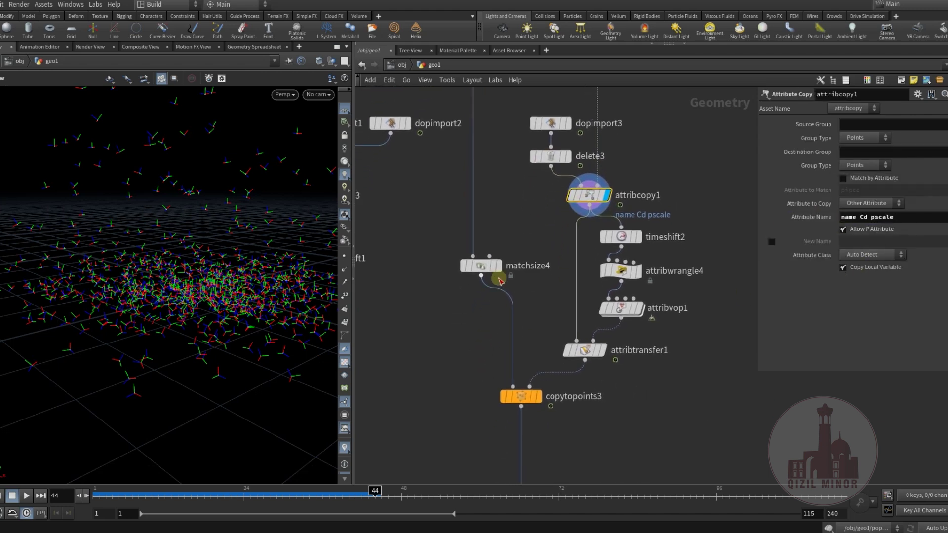
Show the PROXY null as a template over attribcopy1's points and return the timeline to frame 1.
middle_drag(450, 310, 561, 423)
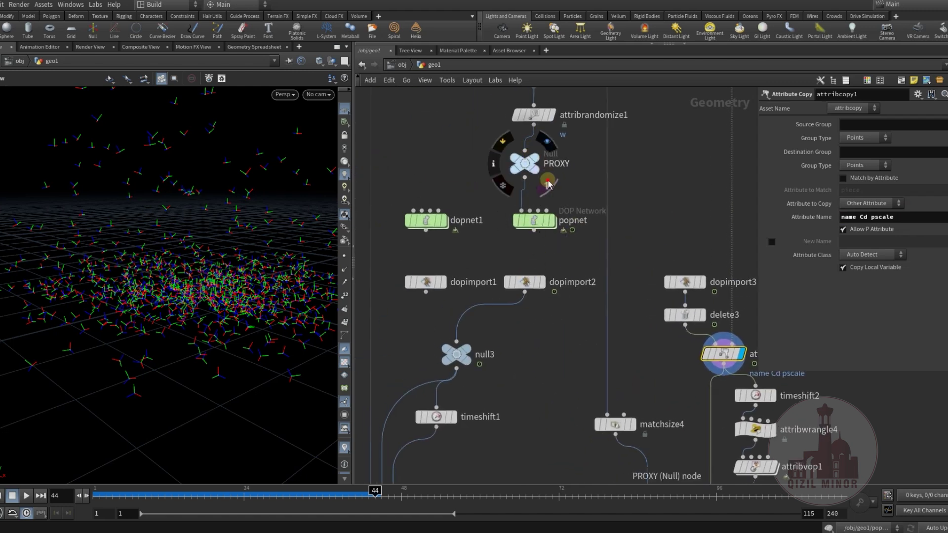
click(535, 168)
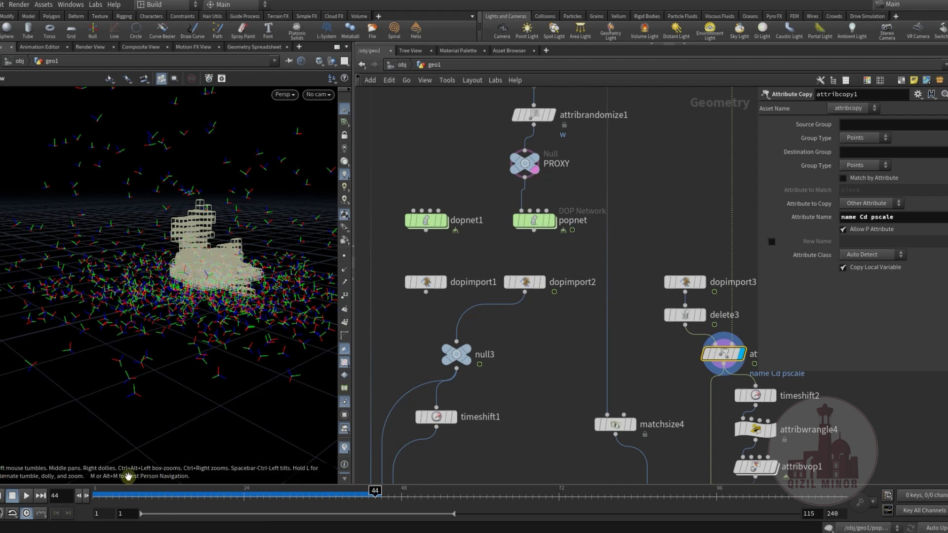
drag(115, 494, 28, 490)
middle_drag(190, 276, 114, 343)
scroll(114, 342, up, 5)
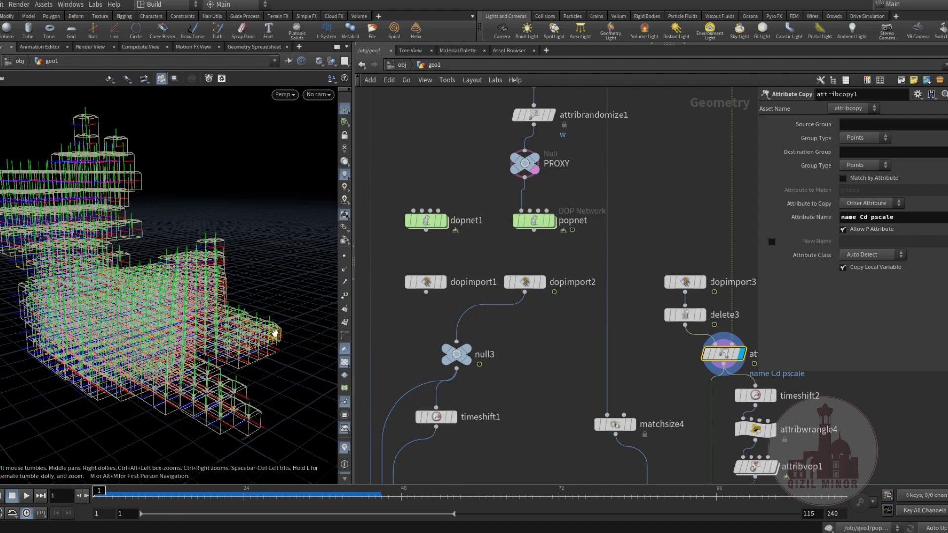
Display copytopoints3 and examine the coloured bricks copied onto the points up close.
middle_drag(568, 403, 510, 155)
click(614, 306)
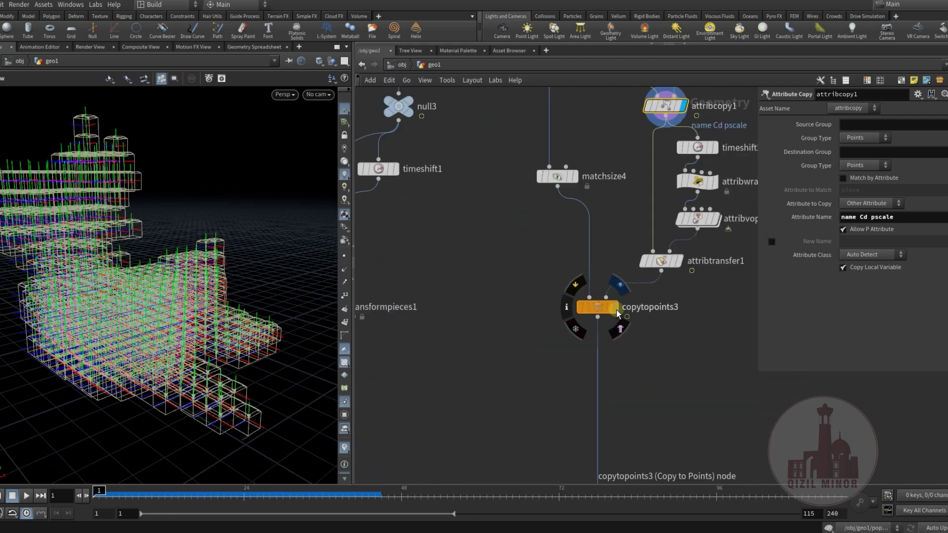
drag(101, 310, 198, 315)
scroll(238, 335, up, 3)
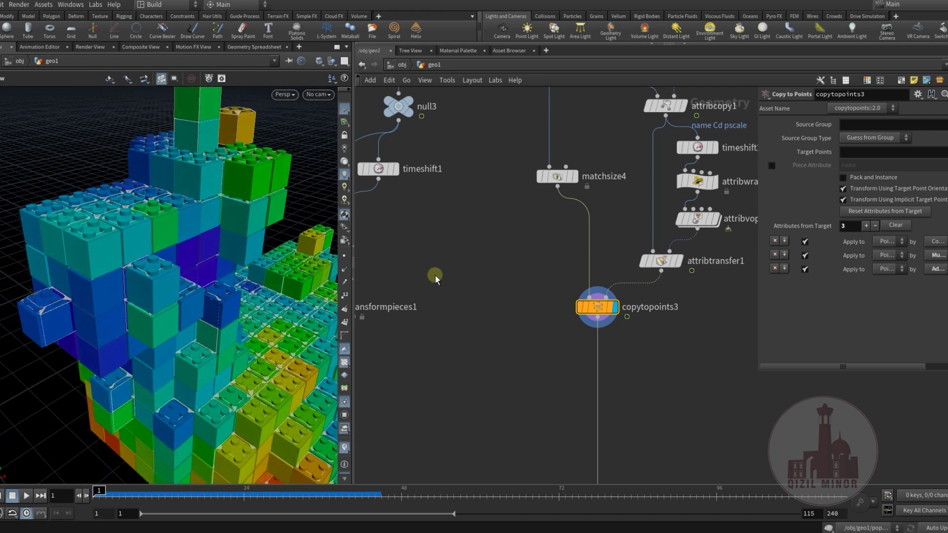
Set the display back to attribcopy1 and review its Attribute Name entry.
middle_drag(455, 285, 352, 419)
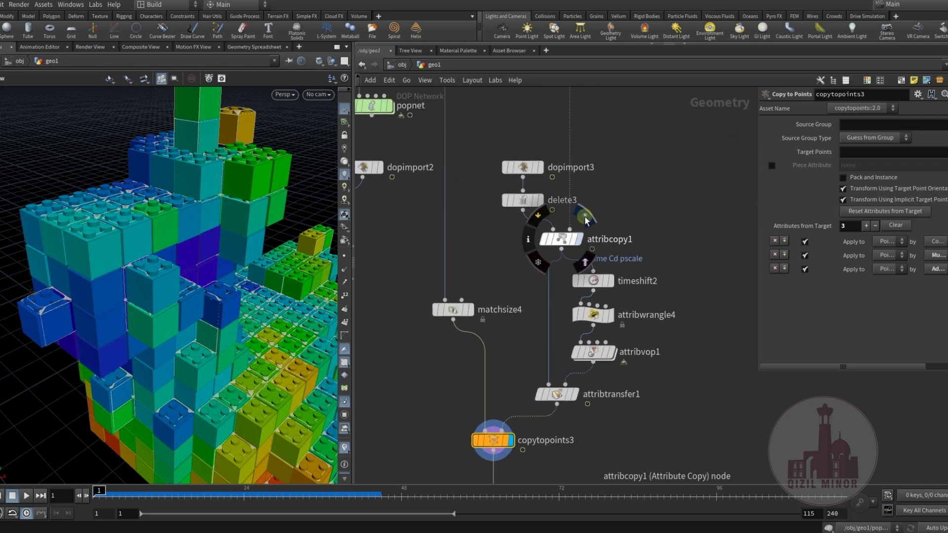
click(586, 218)
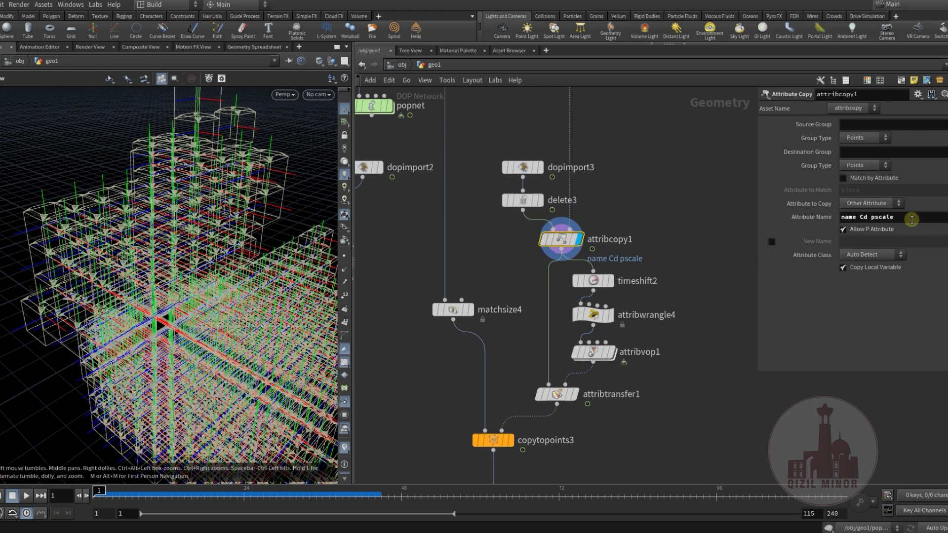
drag(911, 220, 816, 224)
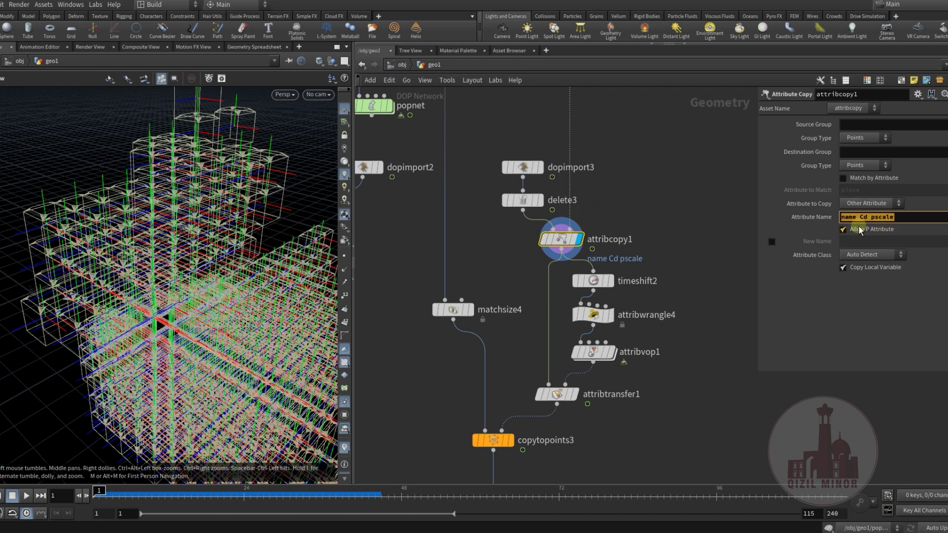
click(449, 374)
middle_drag(443, 399, 418, 334)
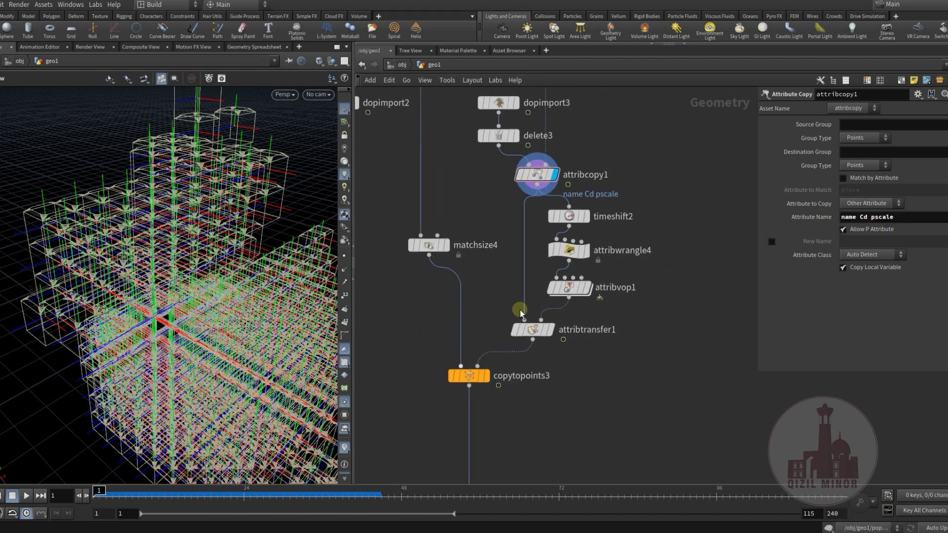
Highlight the chain from timeshift2 through attribwrangle4 and attribvop1 to attribtransfer1, and show timeshift2's parameters.
middle_drag(491, 299, 482, 315)
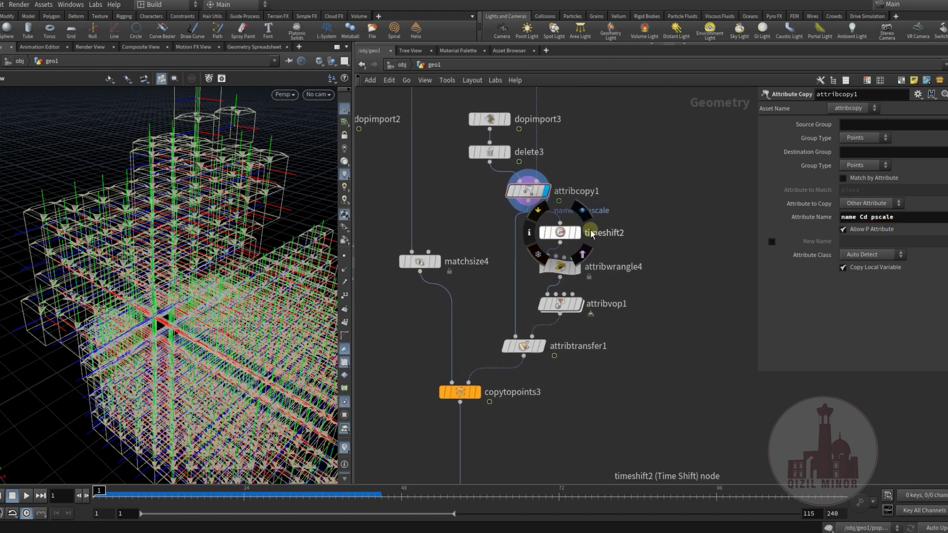
drag(670, 211, 498, 366)
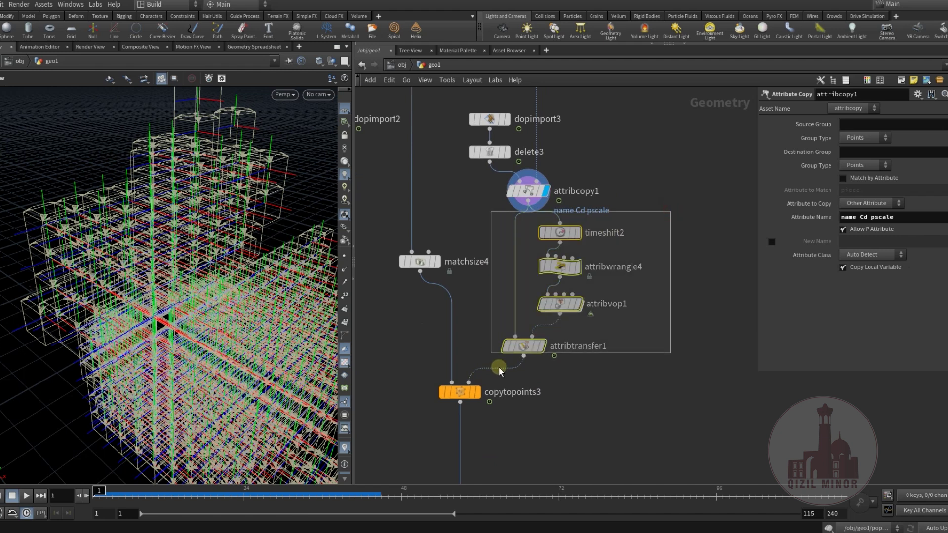
drag(564, 326, 520, 379)
middle_drag(563, 415, 582, 354)
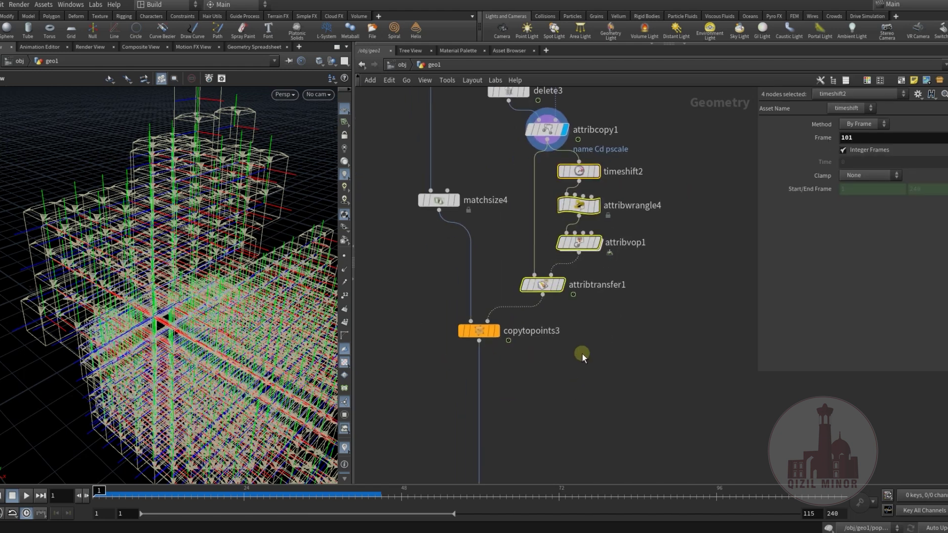
click(575, 338)
Set the display to the POP_OUT null below copytopoints3.
middle_drag(408, 390, 430, 347)
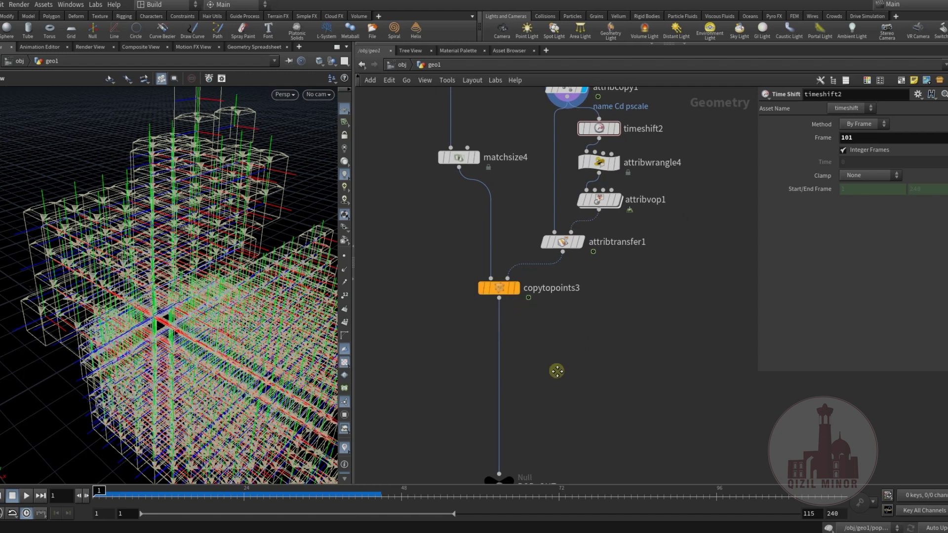
middle_drag(556, 371, 576, 288)
click(549, 378)
click(547, 380)
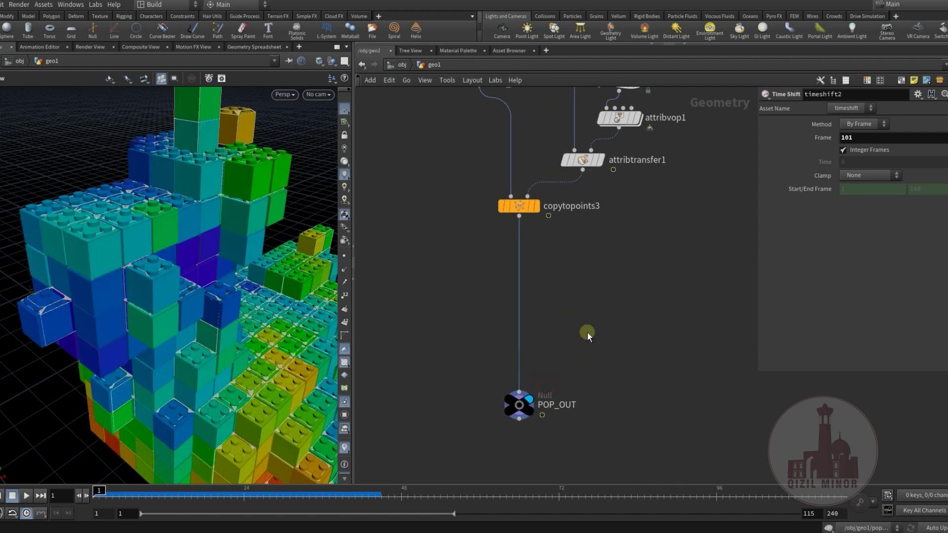
Wire attribcopy1's output directly into copytopoints3's target points input, bypassing attribtransfer1.
middle_drag(474, 281, 472, 427)
click(586, 163)
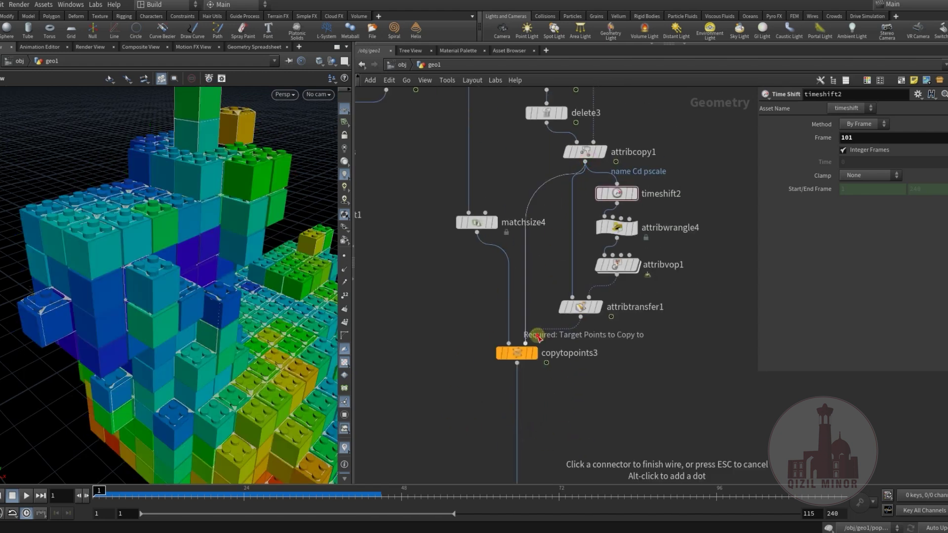
click(535, 336)
middle_drag(602, 377, 631, 282)
Scrub the POP_OUT brick result to frame 28 and examine the burst from several angles.
right_drag(197, 363, 158, 383)
middle_drag(158, 383, 117, 231)
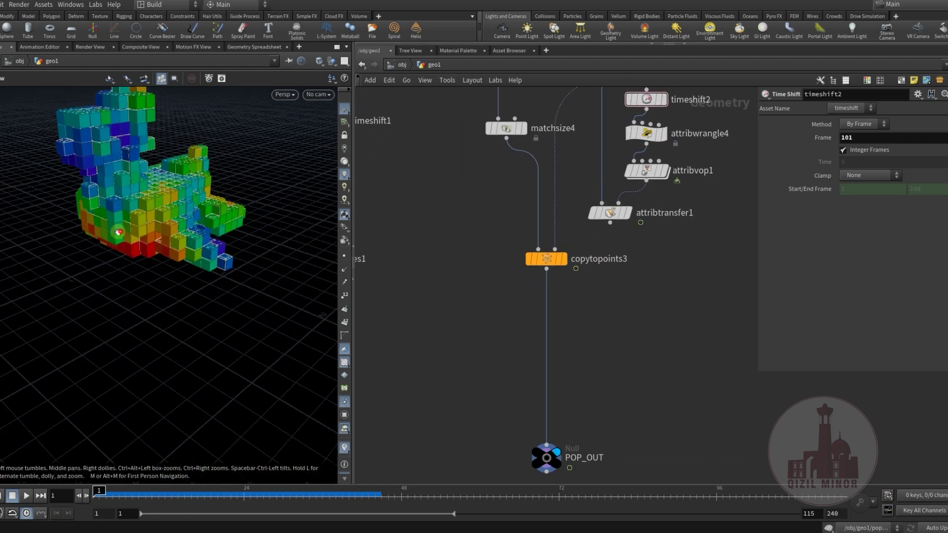
drag(116, 232, 171, 246)
drag(146, 497, 269, 509)
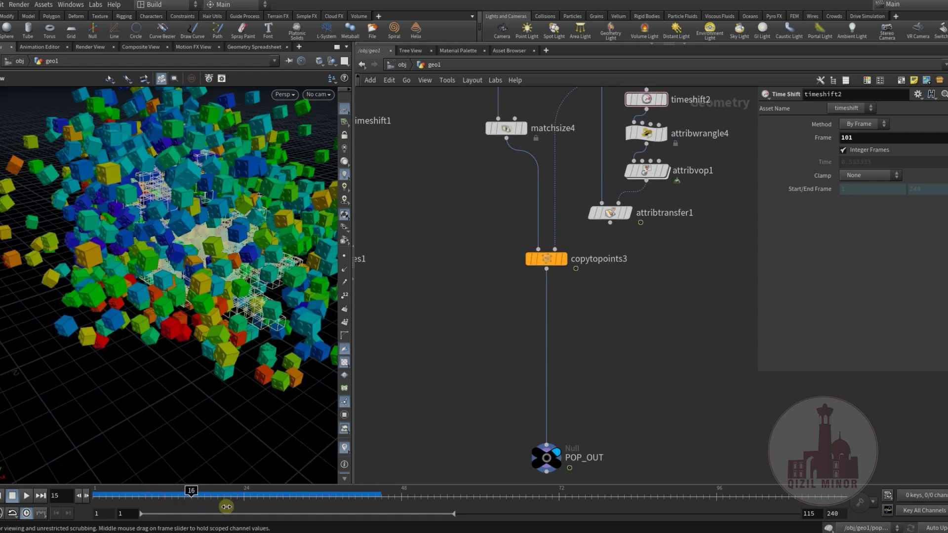
middle_drag(150, 376, 185, 307)
right_drag(185, 307, 117, 316)
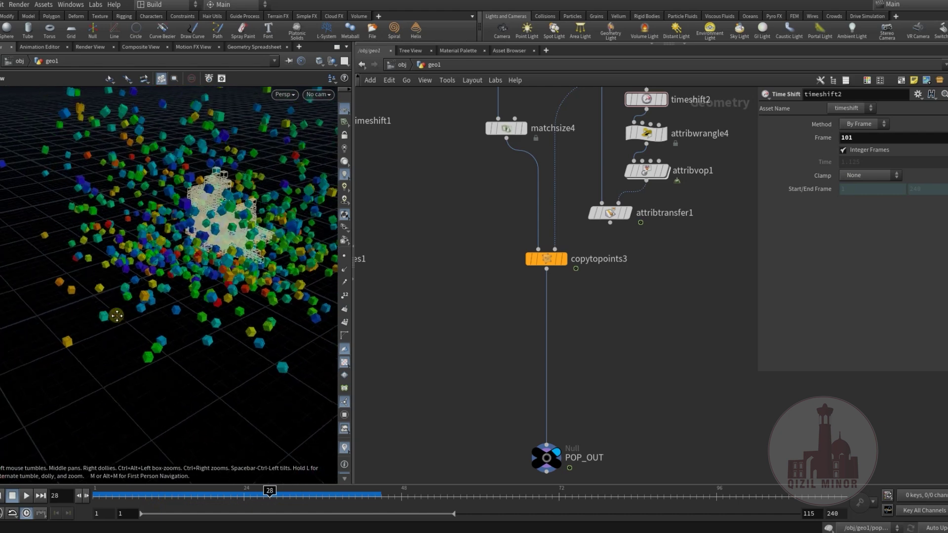
drag(117, 316, 92, 332)
middle_drag(91, 331, 53, 311)
drag(206, 308, 171, 310)
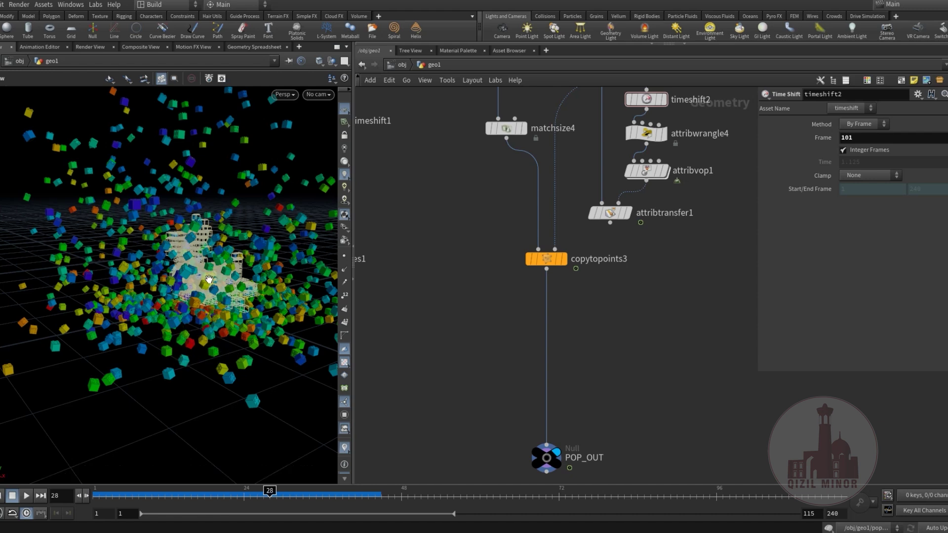
Display attribcopy1 and timeshift2 in turn and check timeshift2's Frame value.
middle_drag(429, 274, 369, 356)
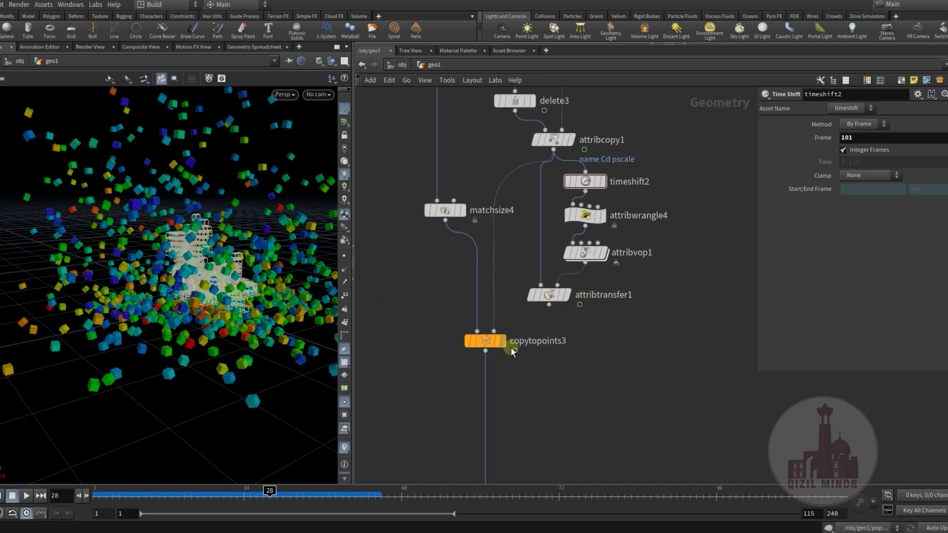
middle_drag(620, 355, 613, 398)
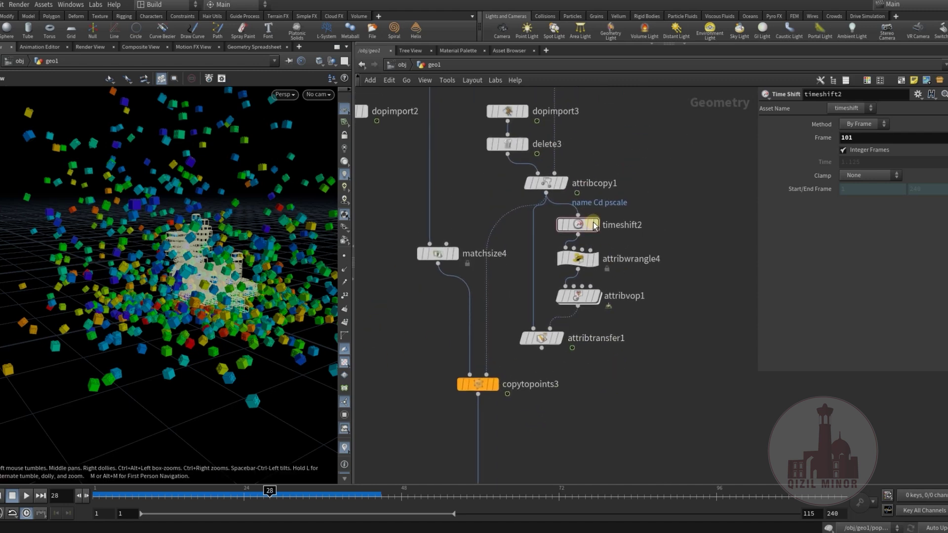
click(564, 184)
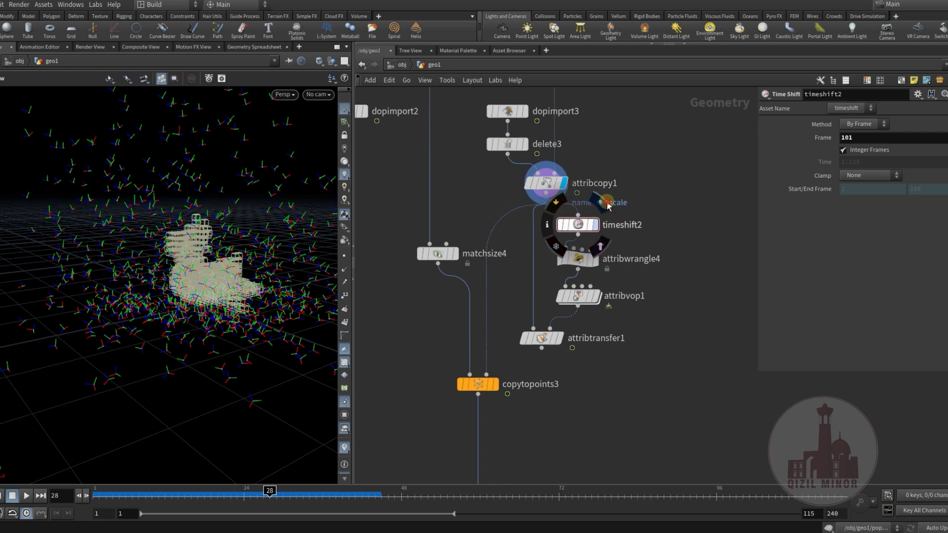
click(593, 225)
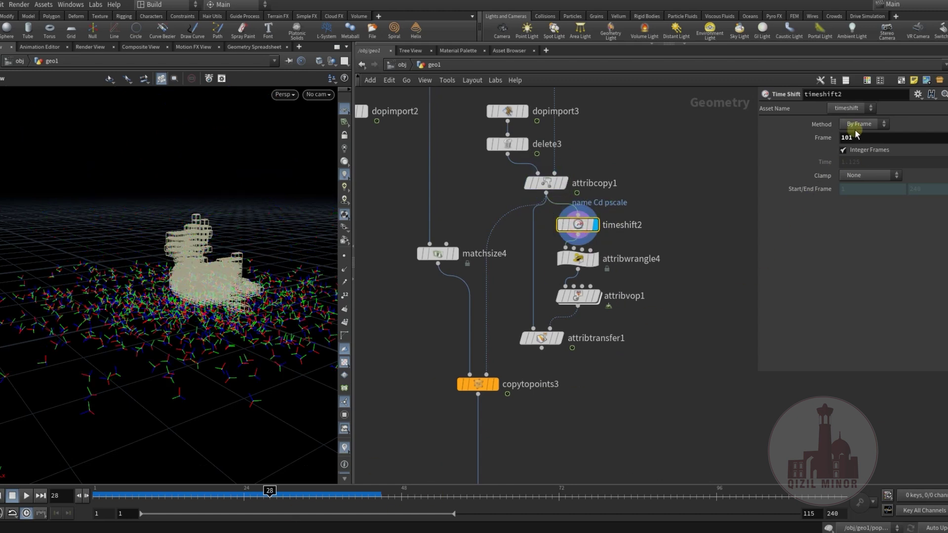
drag(830, 138, 814, 139)
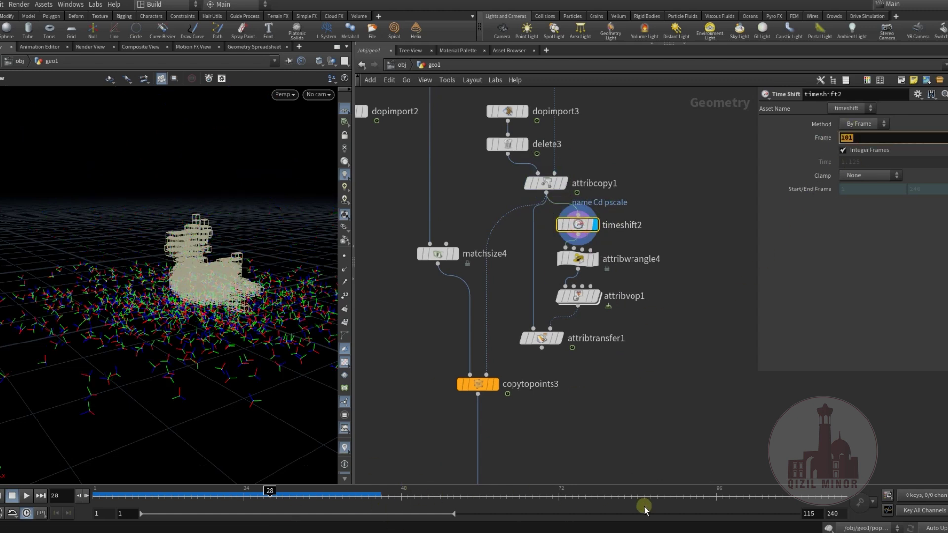
Scrub timeshift2's output to frame 64 and set the display to attribwrangle4.
drag(306, 492, 508, 496)
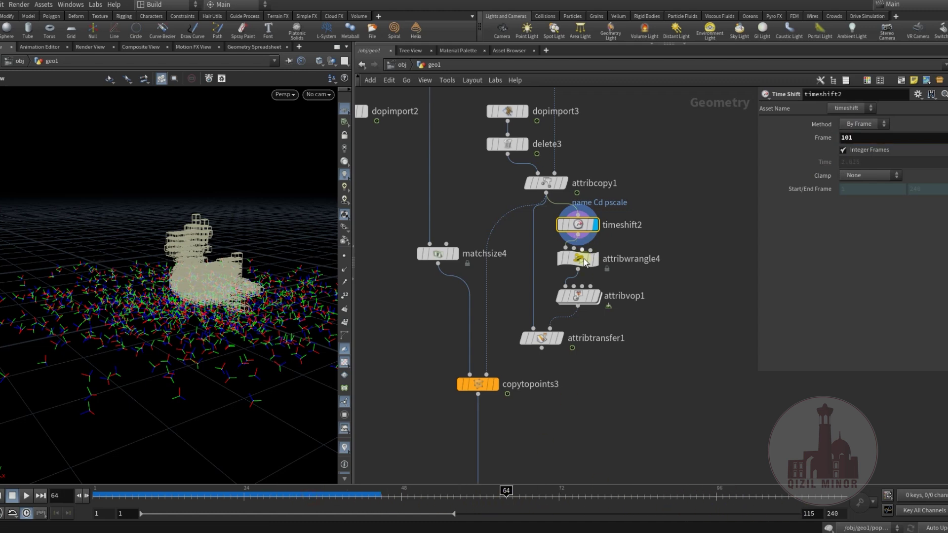
mouse_move(578, 261)
click(600, 238)
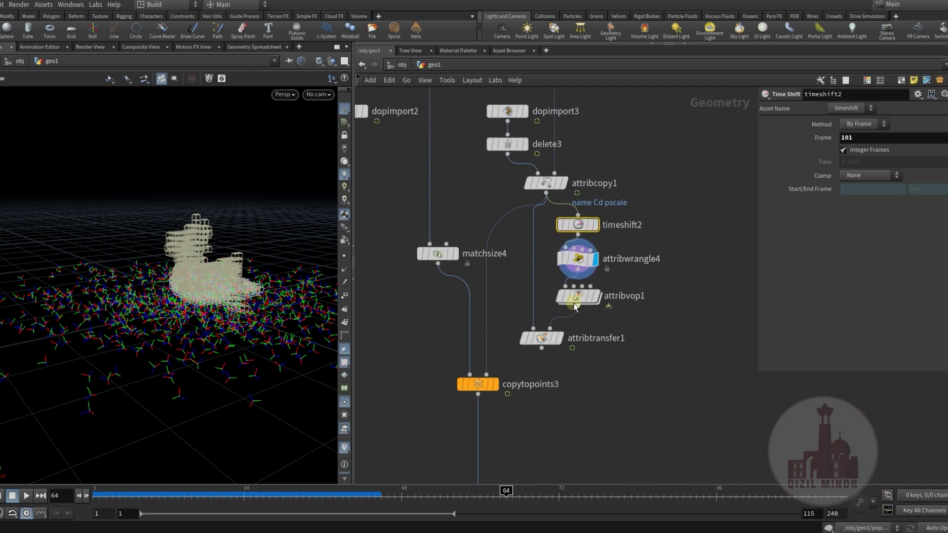
Display attribvop1's output and check the up and normal expression in attribwrangle4.
mouse_move(598, 296)
click(602, 274)
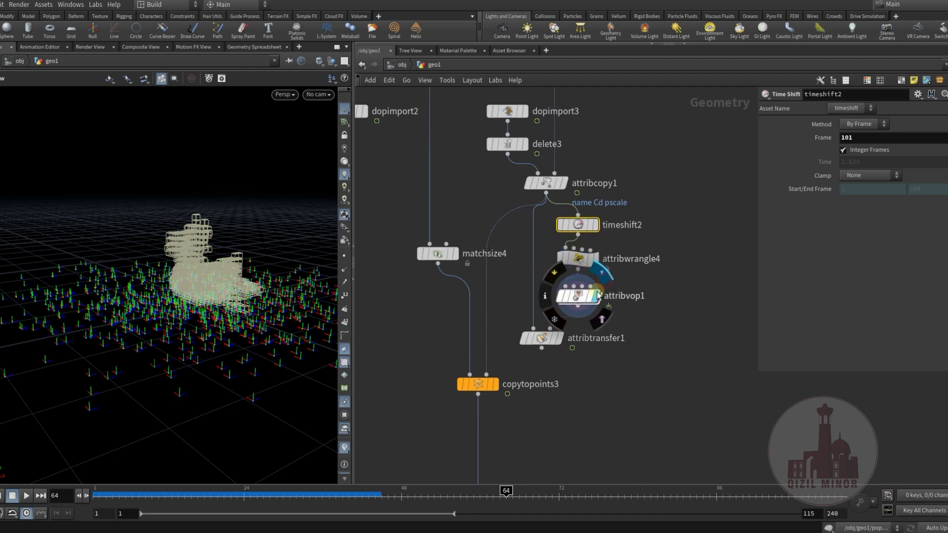
click(580, 259)
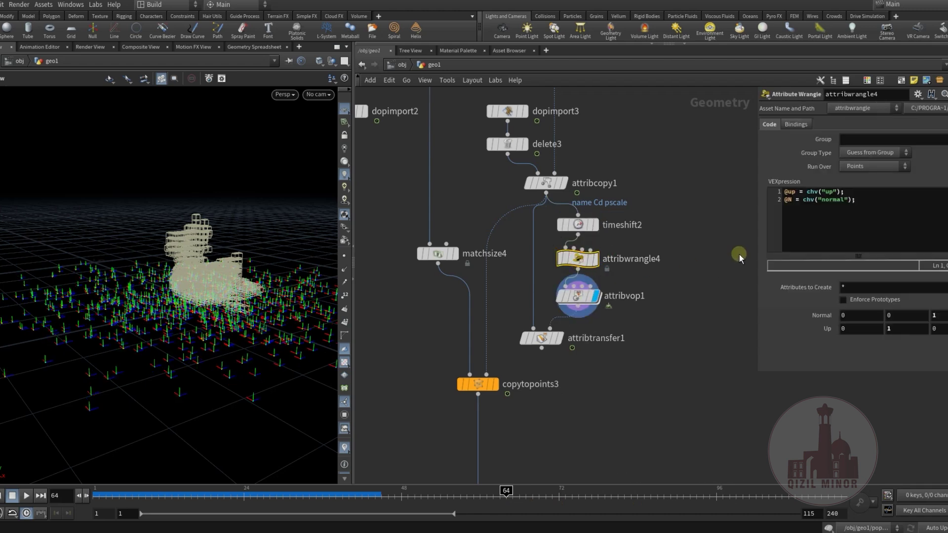
Examine the lookat, matxtoquat and orient bind nodes inside attribvop1, then return to the geo1 network.
double_click(557, 299)
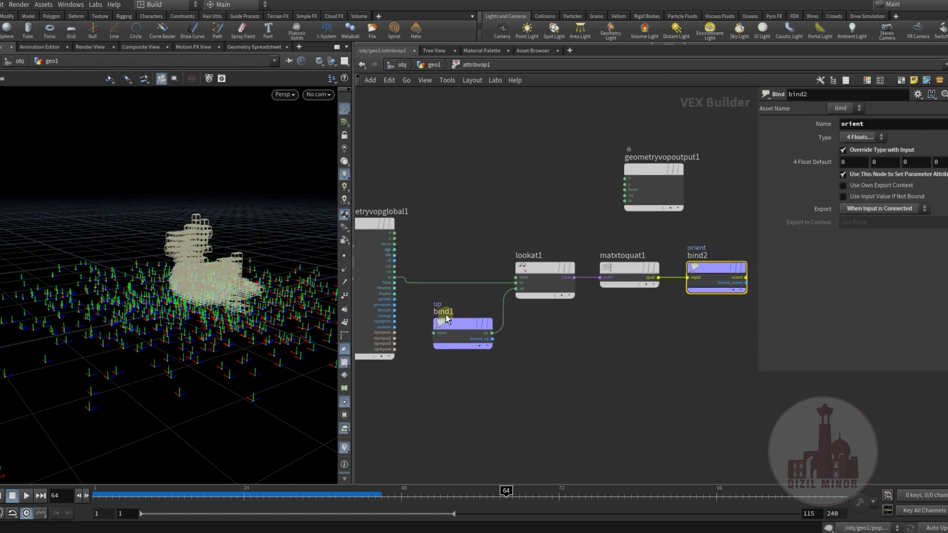
middle_drag(629, 297, 475, 302)
mouse_move(543, 273)
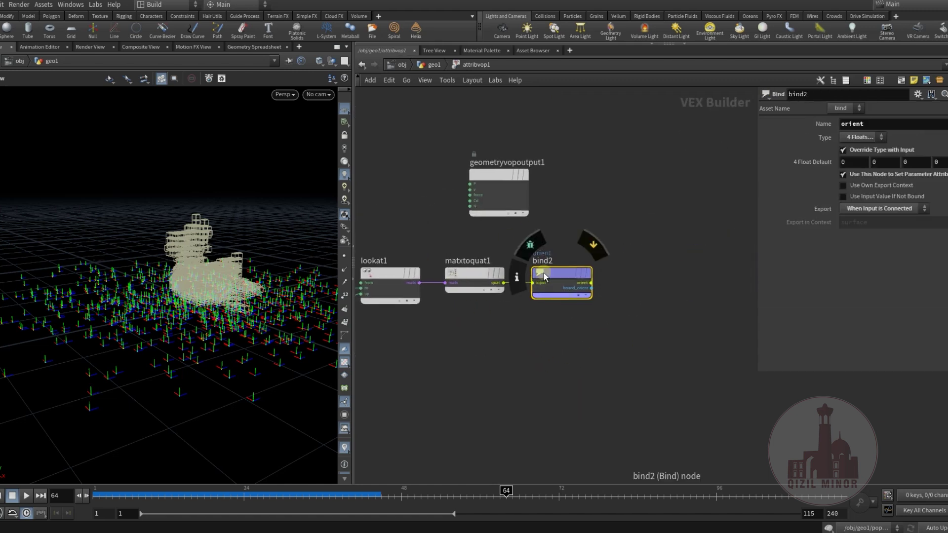
middle_drag(507, 339, 550, 349)
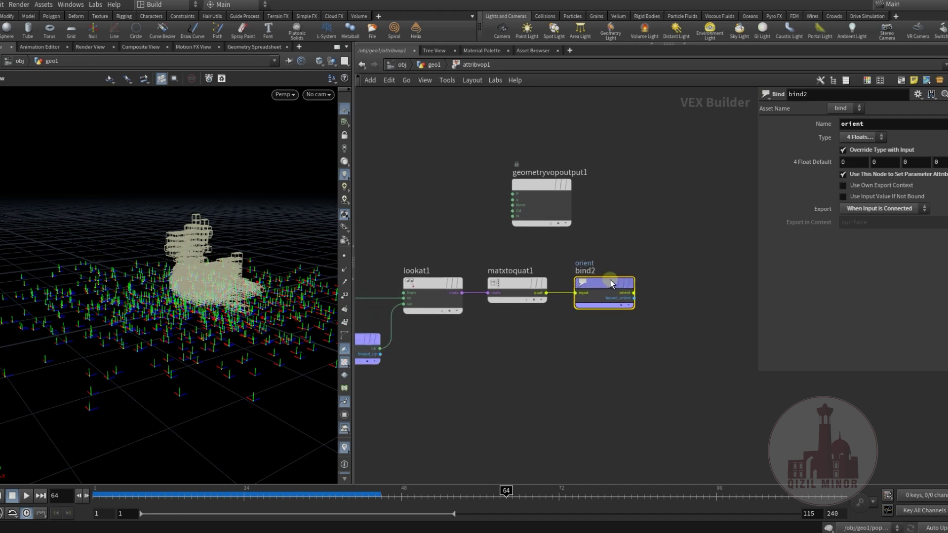
mouse_move(602, 286)
click(432, 64)
middle_drag(651, 338, 656, 289)
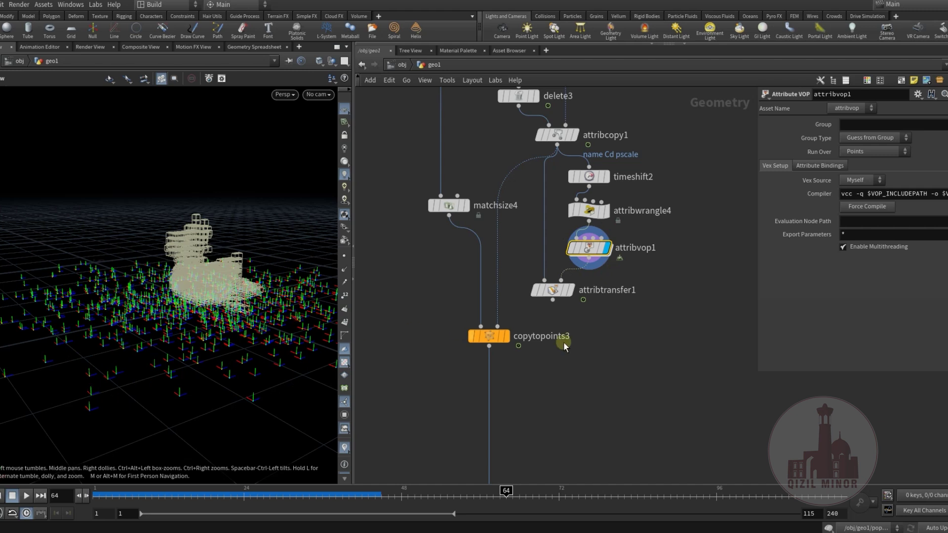
Display attribtransfer1's points at frame 38 and wire its output into copytopoints3's target points input.
click(551, 291)
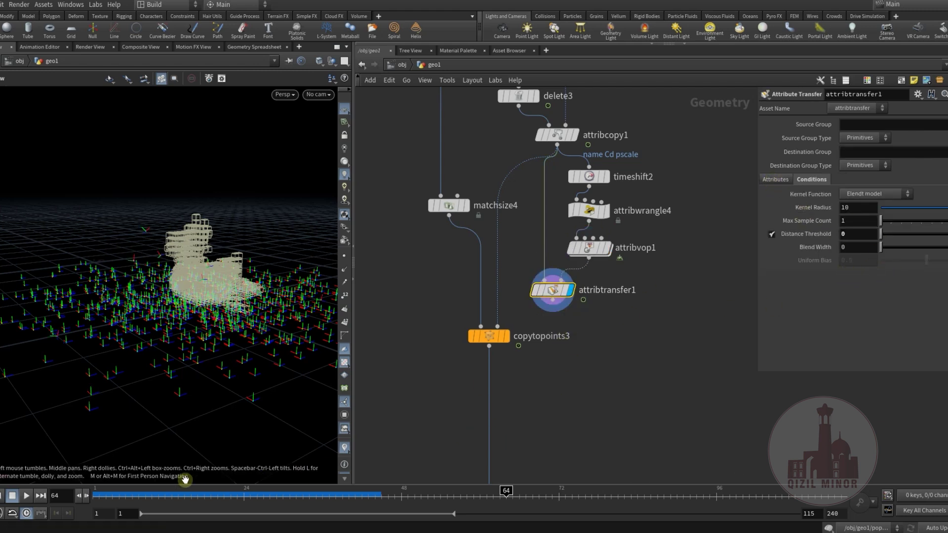
drag(170, 508, 328, 518)
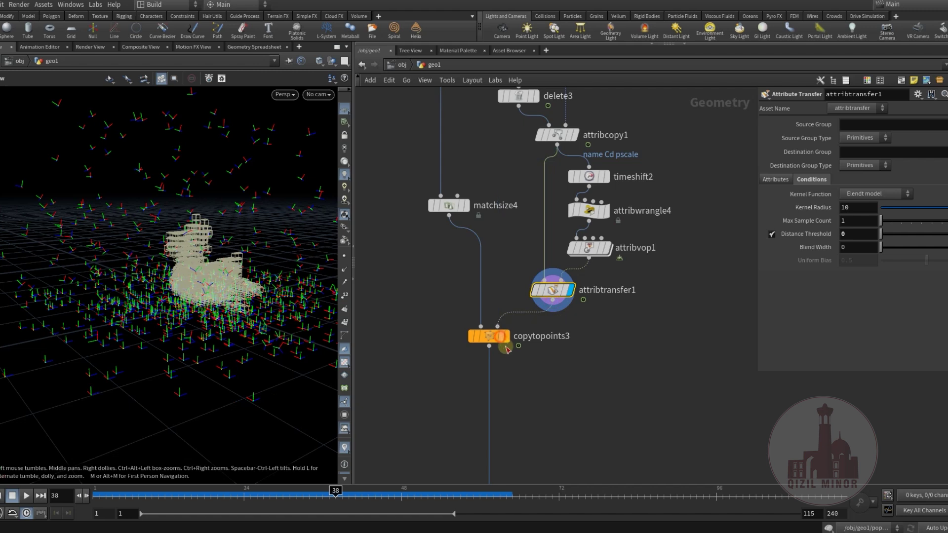
mouse_move(512, 343)
Display POP_OUT and scrub the brick copies through the burst, stopping at frame 63.
middle_drag(542, 405, 583, 255)
click(554, 365)
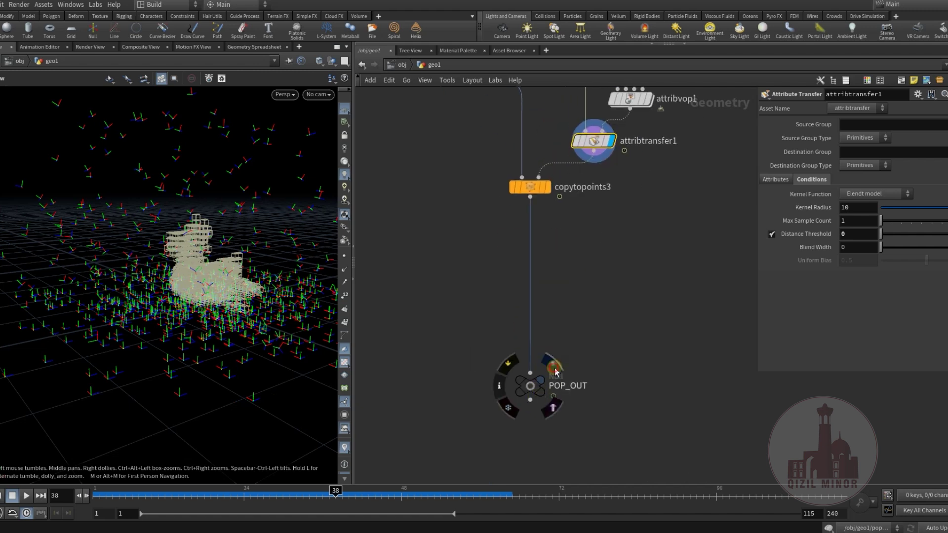
middle_drag(596, 304, 590, 317)
drag(120, 494, 545, 501)
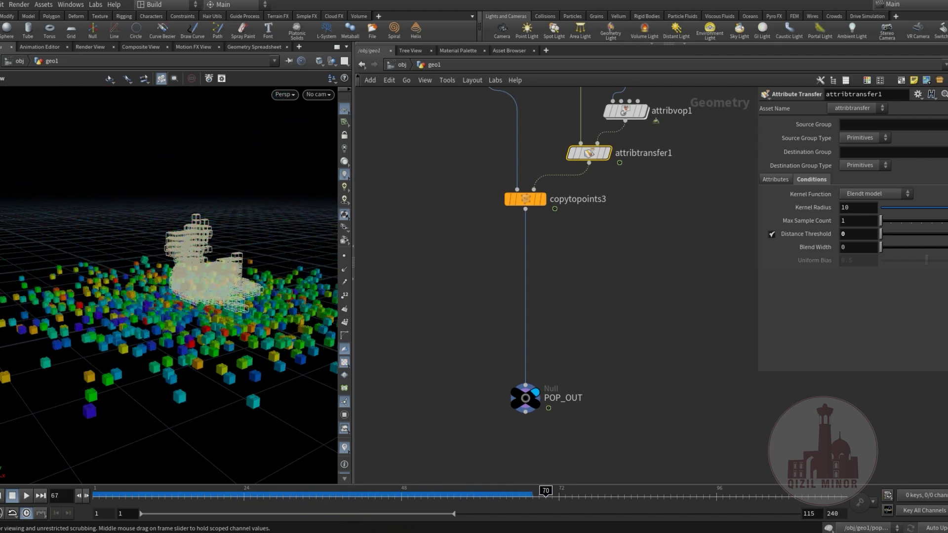
drag(133, 494, 497, 529)
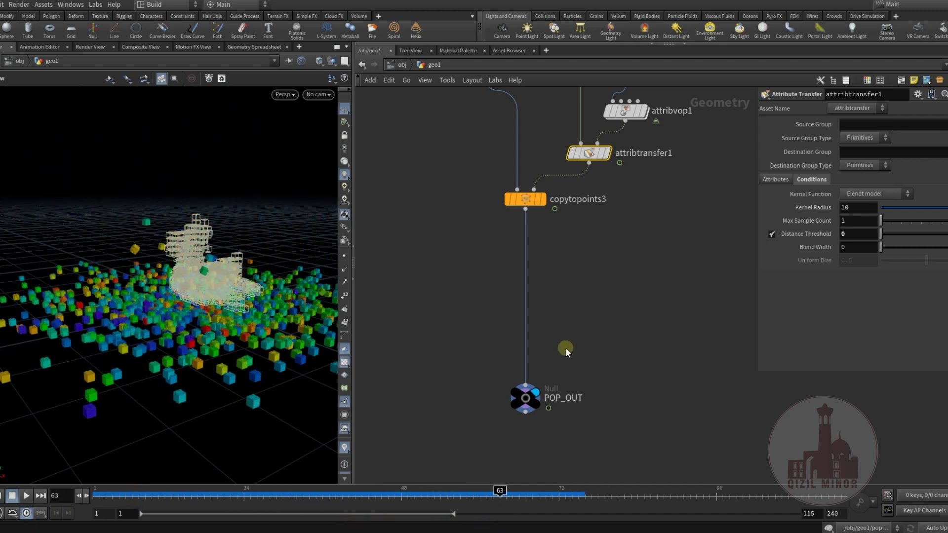
Display RBD_OUT for comparison and scrub its rigid-body bricks from the start to frame 61.
middle_drag(568, 271, 563, 342)
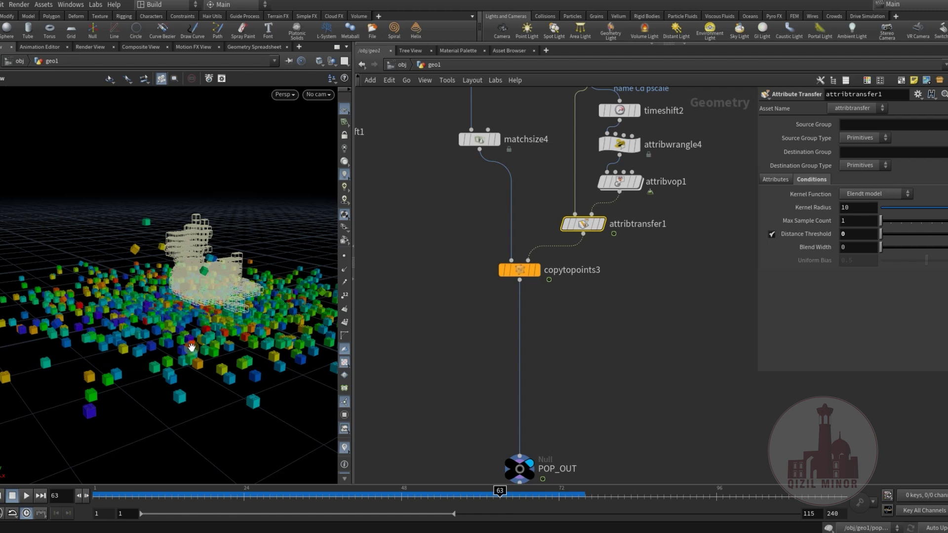
mouse_move(101, 496)
mouse_down()
mouse_move(425, 527)
mouse_move(613, 527)
mouse_move(451, 514)
mouse_move(165, 514)
mouse_up()
scroll(378, 385, down, 2)
middle_drag(377, 384, 533, 312)
scroll(433, 372, up, 2)
click(477, 352)
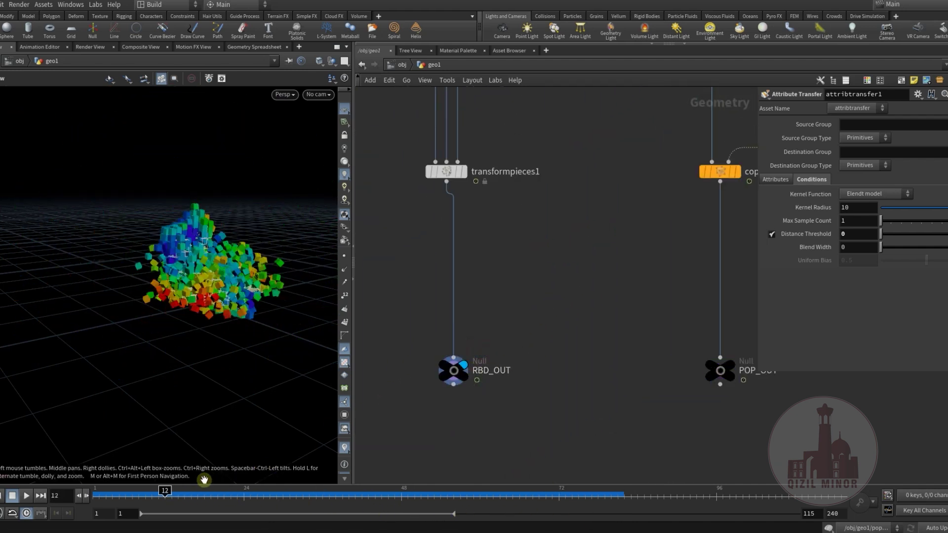
drag(165, 499, 90, 487)
drag(165, 492, 487, 500)
Set the render flag on RBD_OUT so the ghosted voxel outline no longer overlays the bricks.
middle_drag(592, 318, 526, 369)
scroll(511, 358, down, 2)
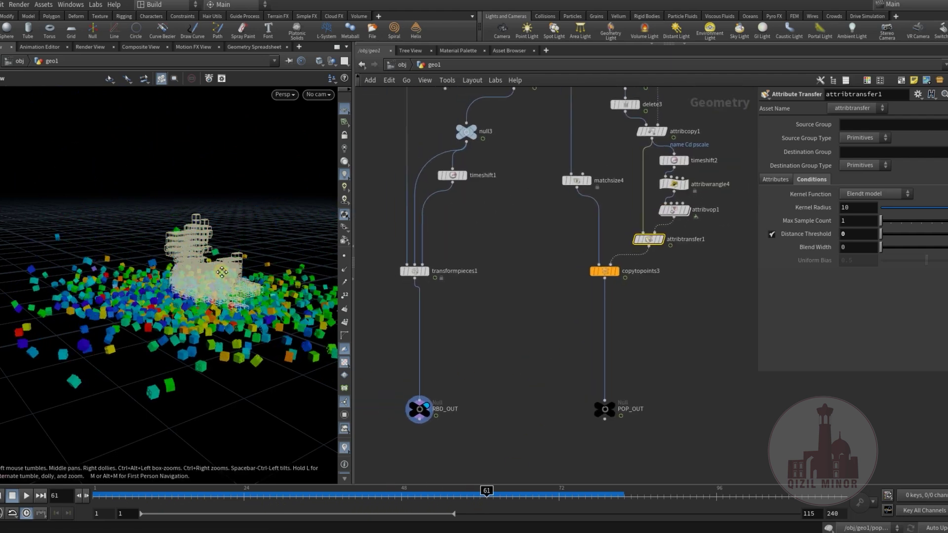
drag(222, 272, 188, 277)
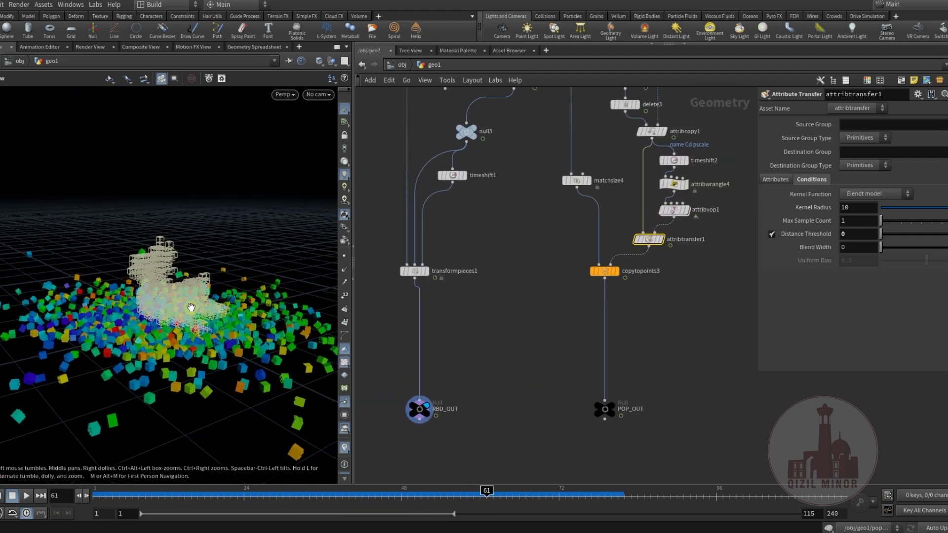
click(426, 411)
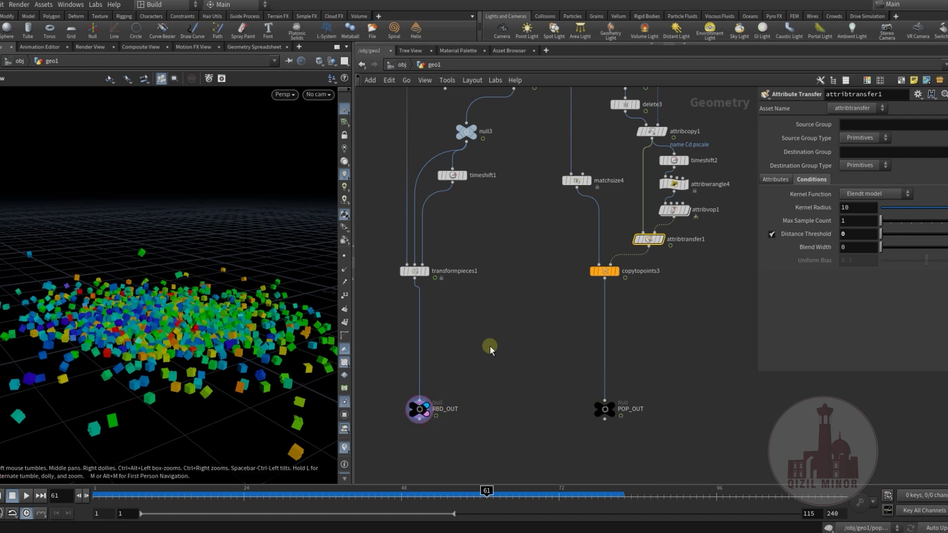
Locate and select the SMOKE null below pyrosolver1, then return to the RBD_OUT and POP_OUT branches.
middle_drag(552, 328, 472, 365)
scroll(473, 365, down, 2)
middle_drag(602, 342, 495, 417)
middle_drag(521, 149, 531, 253)
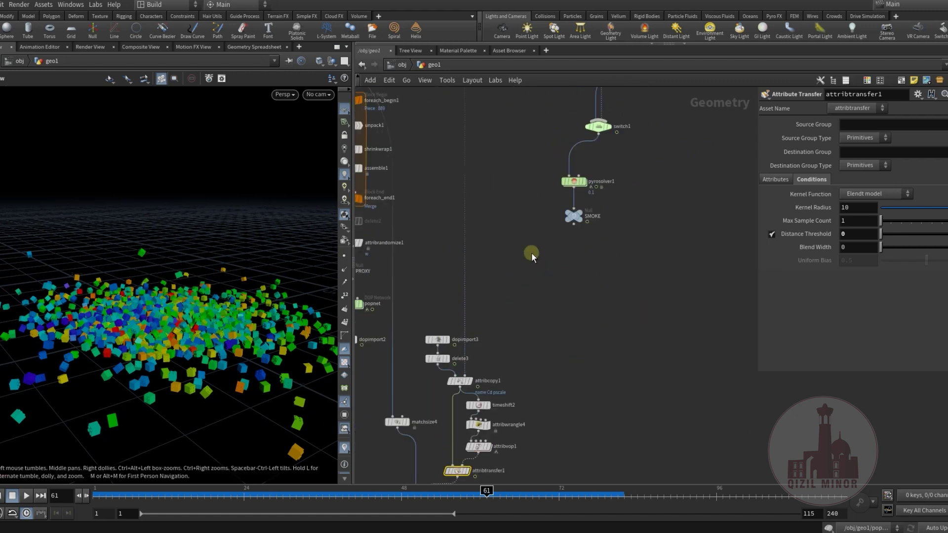
click(573, 216)
middle_drag(540, 353, 666, 167)
middle_drag(462, 346, 511, 292)
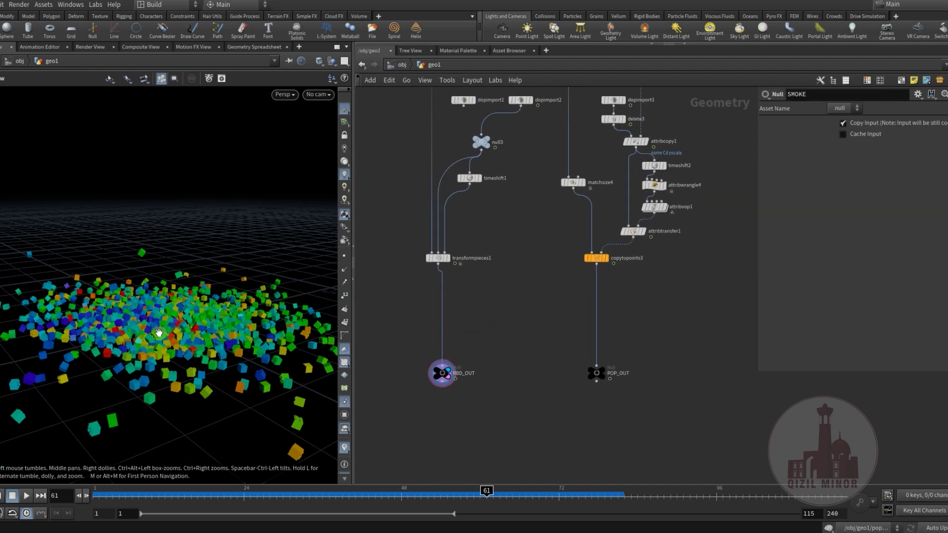
Replay the RBD_OUT explosion by scrubbing from the opening frames to frame 60.
drag(165, 494, 111, 488)
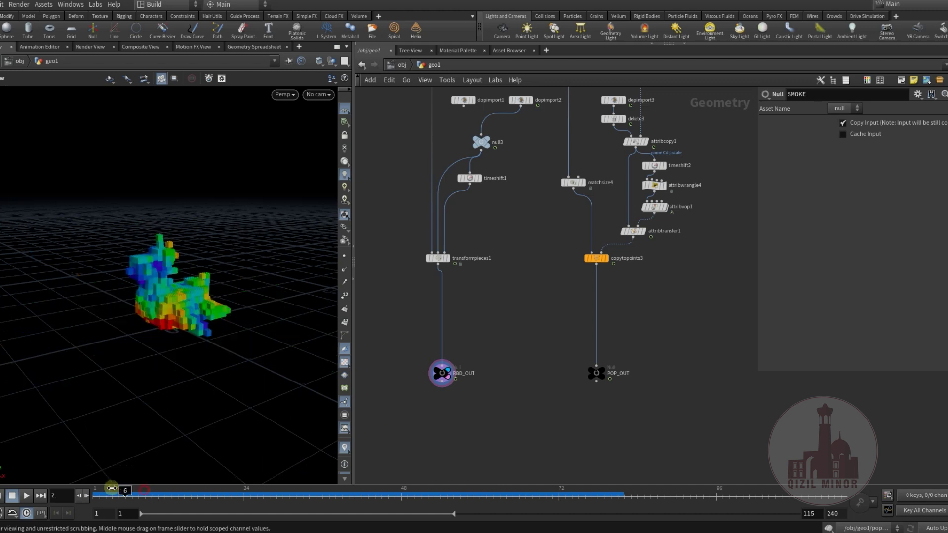
mouse_move(212, 509)
mouse_down()
mouse_move(546, 510)
mouse_move(168, 503)
mouse_move(577, 507)
mouse_move(296, 493)
mouse_move(118, 460)
mouse_move(367, 467)
mouse_up()
mouse_move(514, 409)
middle_down()
mouse_move(541, 391)
mouse_move(535, 412)
middle_up()
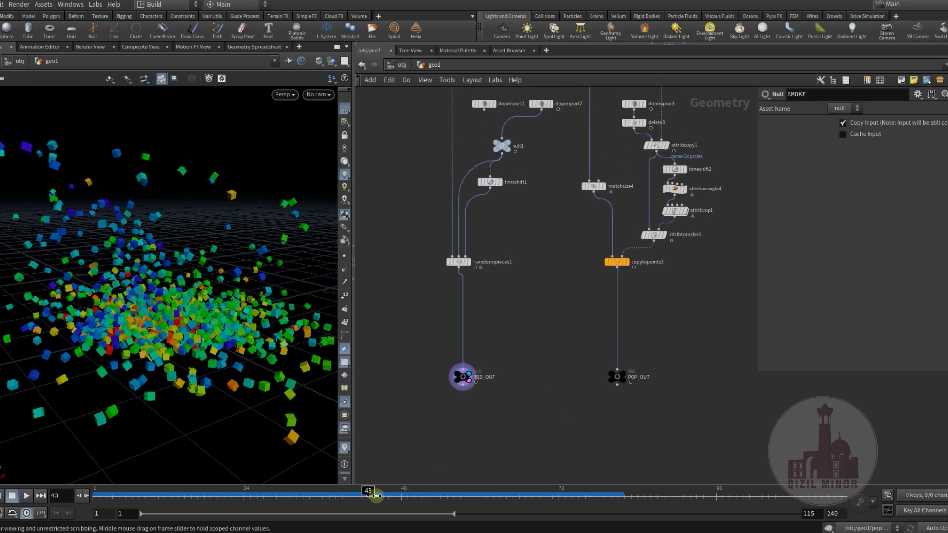
drag(395, 495, 488, 495)
middle_drag(558, 395, 561, 367)
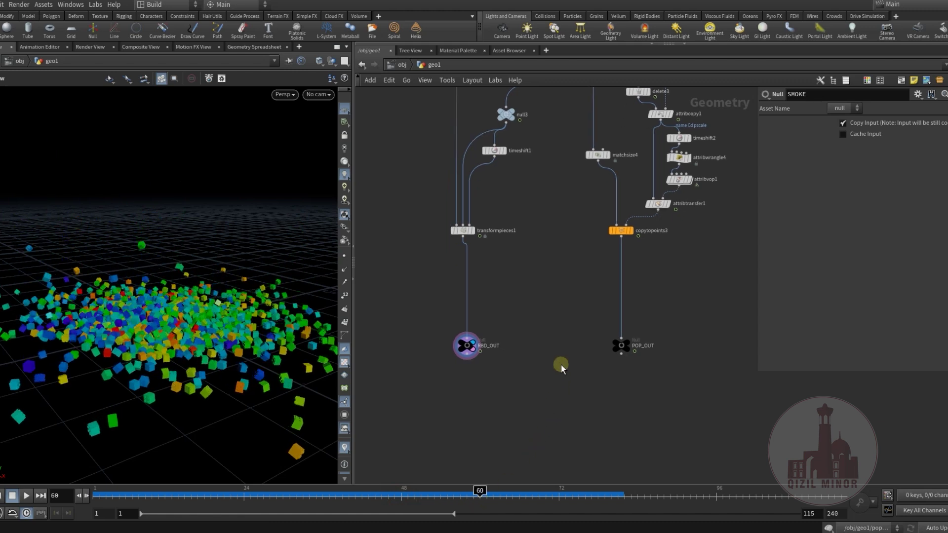